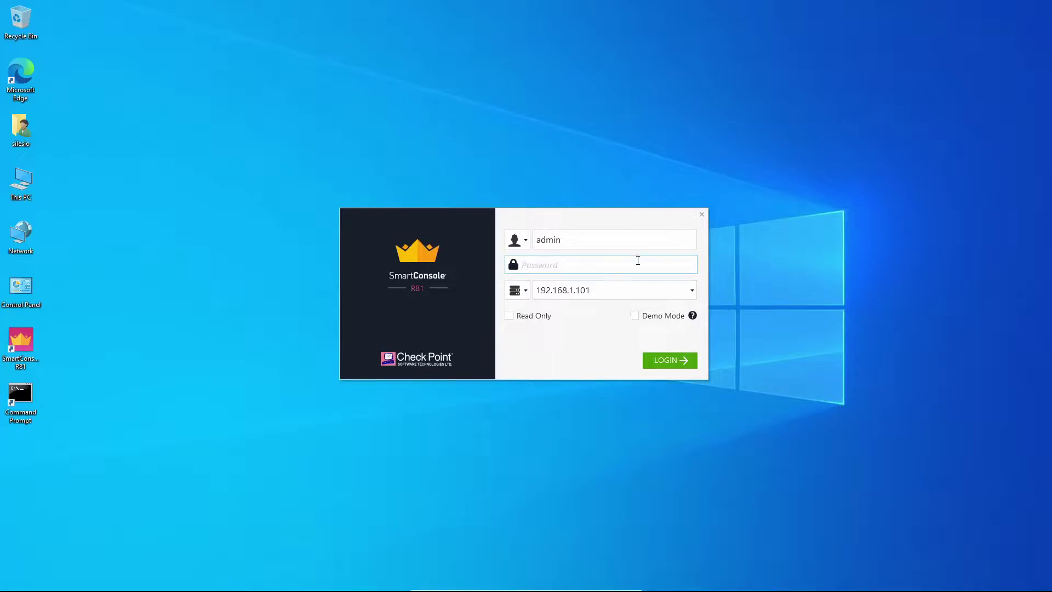
Step: Log in to management server 192.168.1.101 with the account password
text(********)
key(Return)
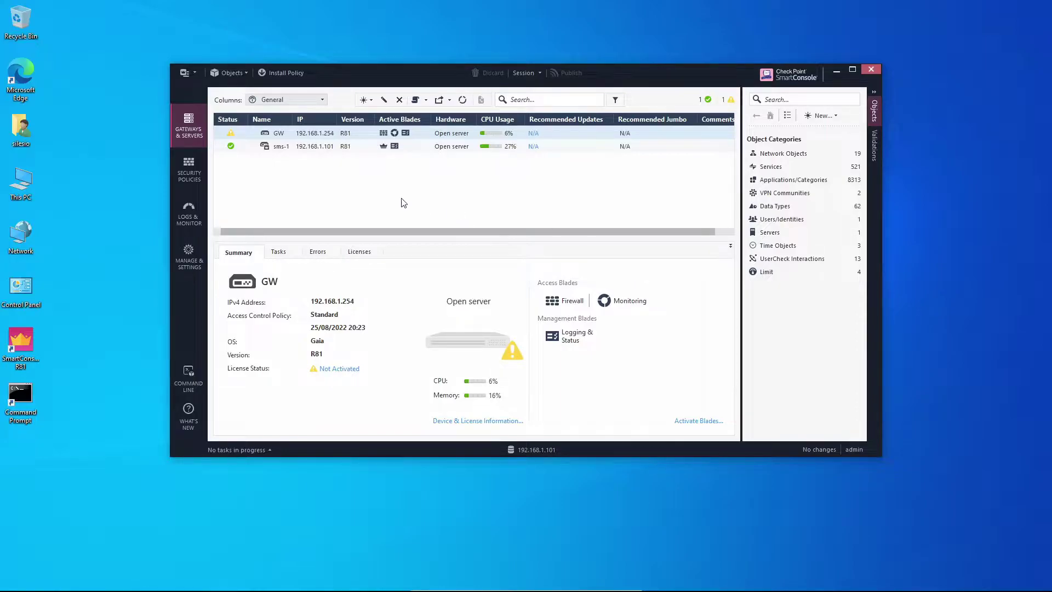
Step: Show the Access Control rules, widening the window to reveal Services & Applications and Action
click(323, 151)
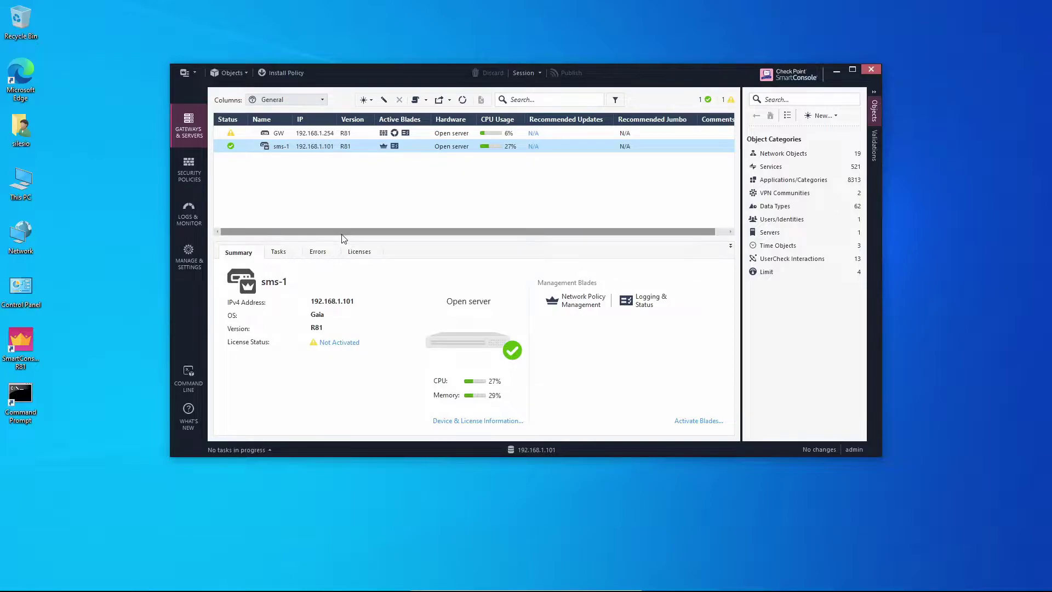
click(196, 166)
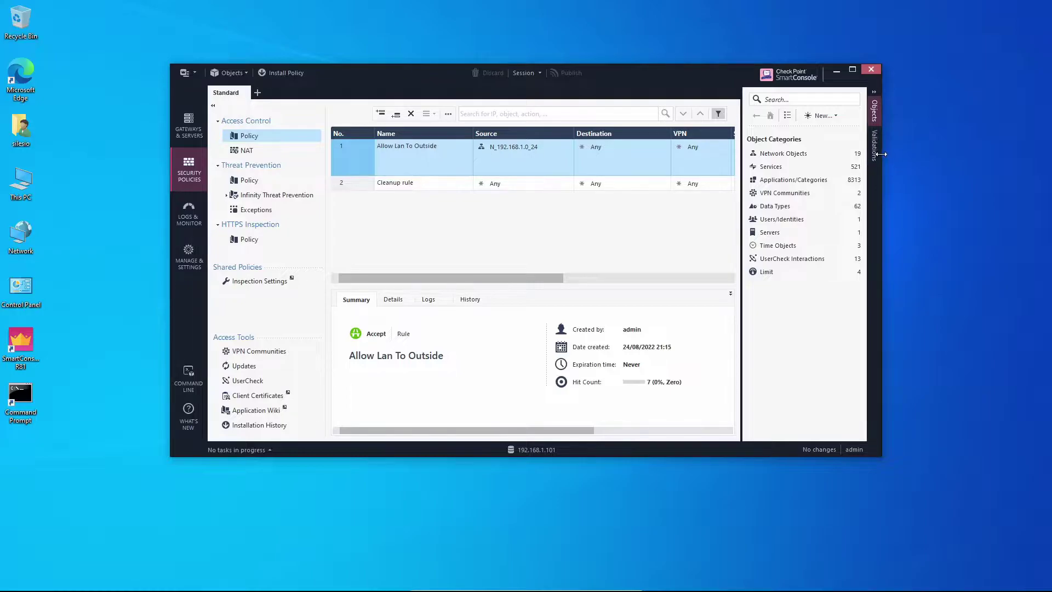
drag(883, 155, 1005, 156)
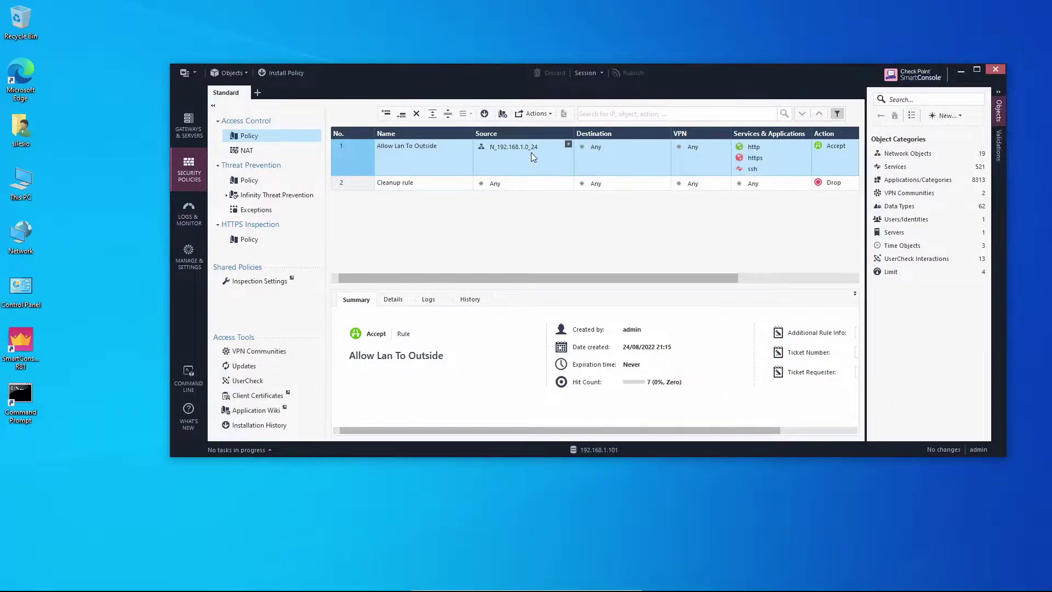
mouse_move(524, 150)
click(20, 83)
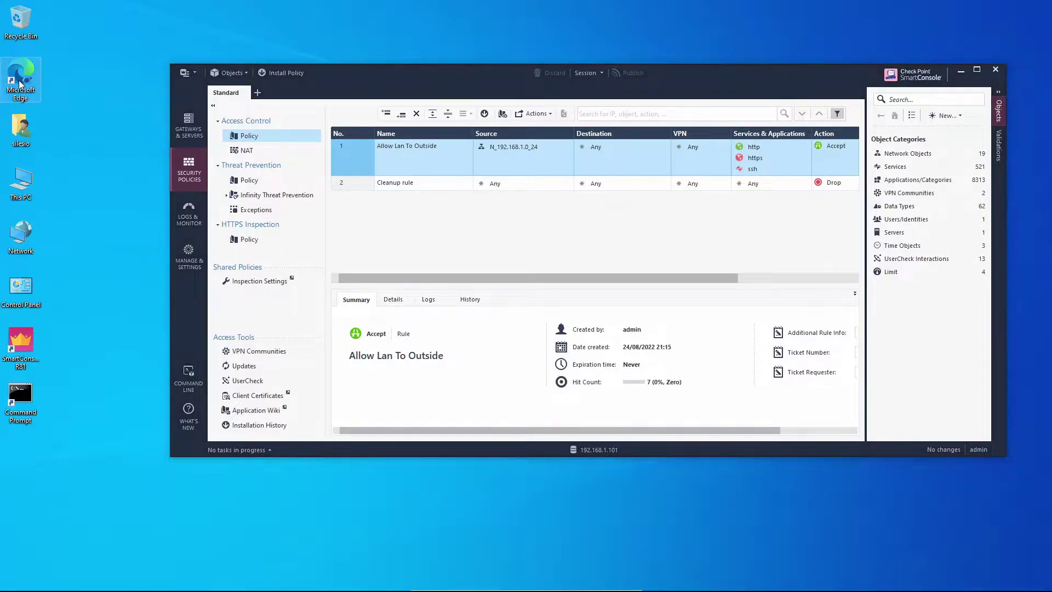
double_click(20, 83)
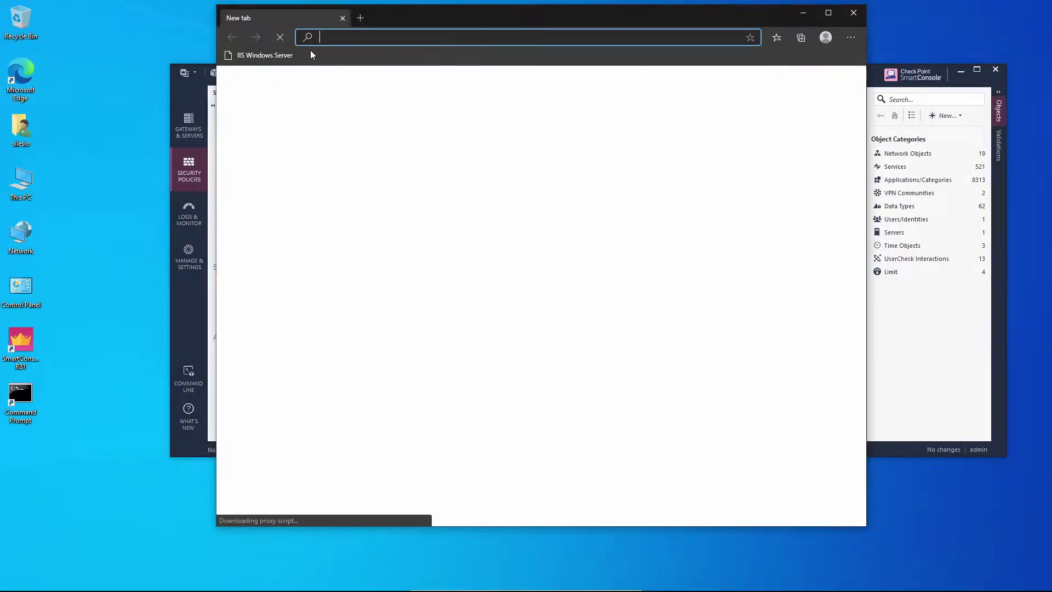
click(274, 56)
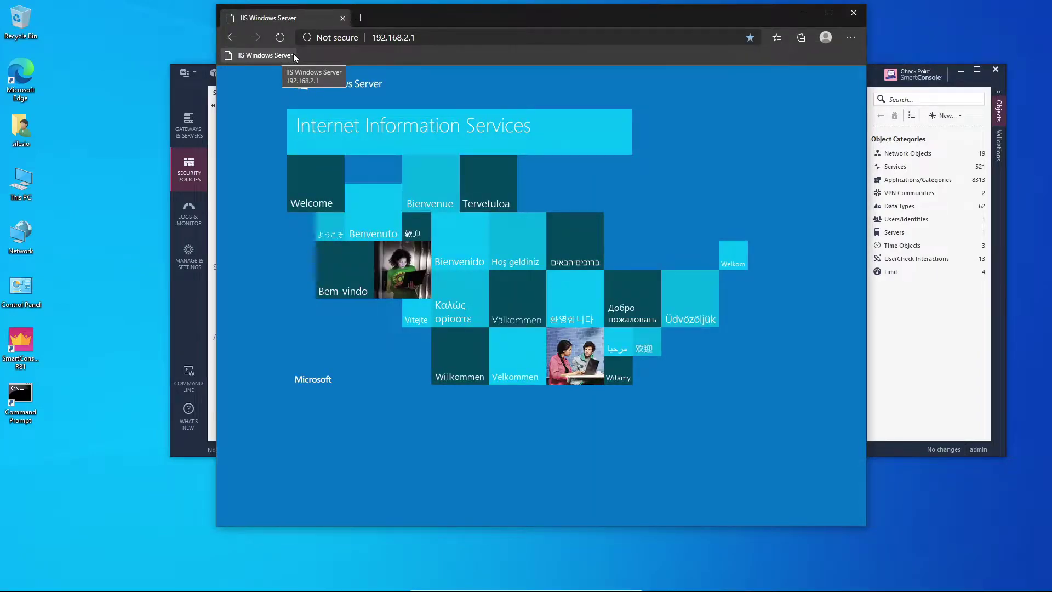
click(361, 39)
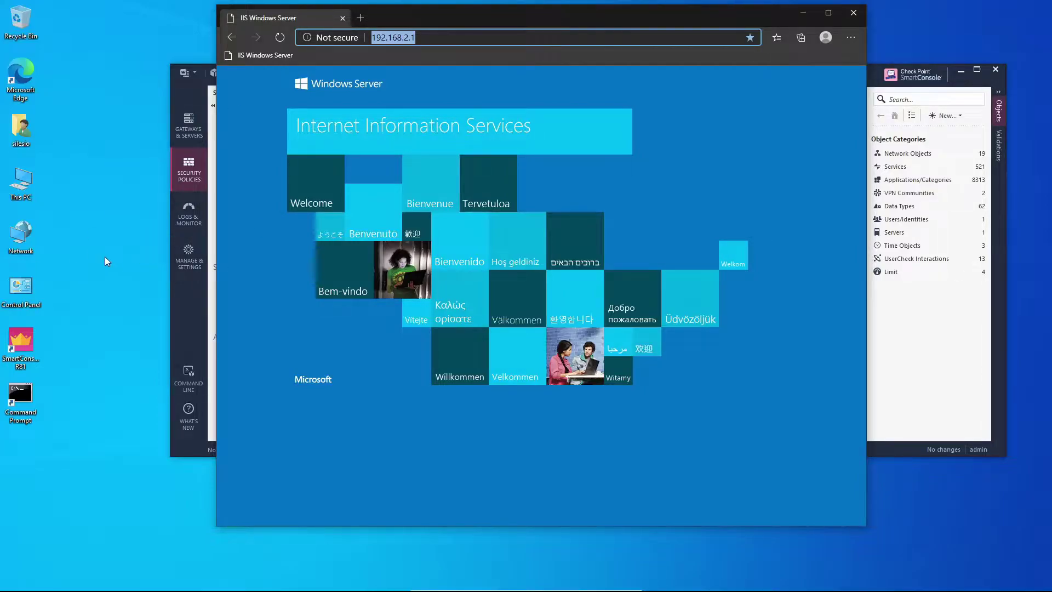
click(851, 16)
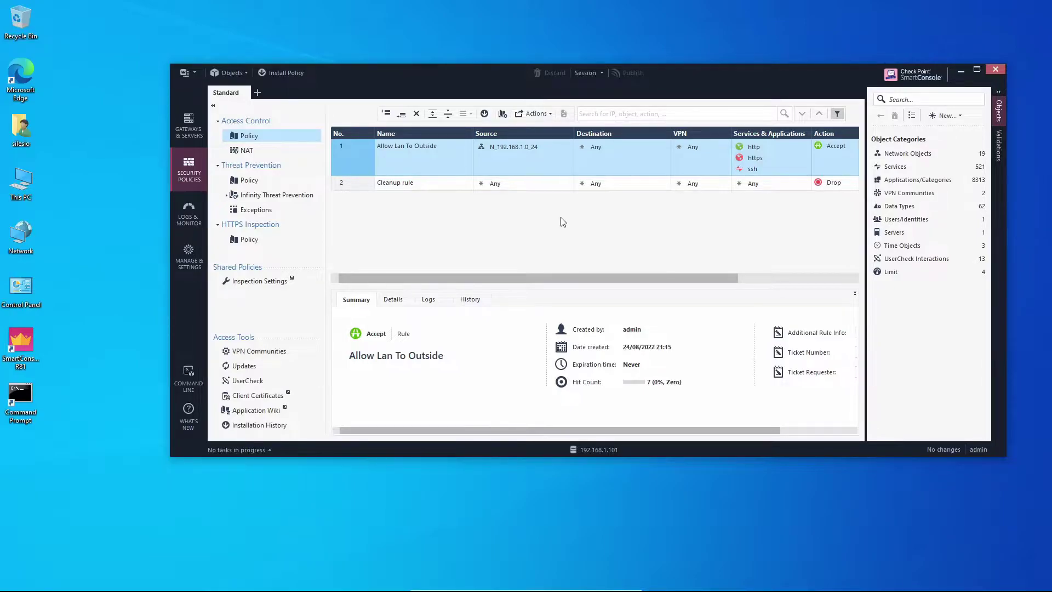
click(14, 75)
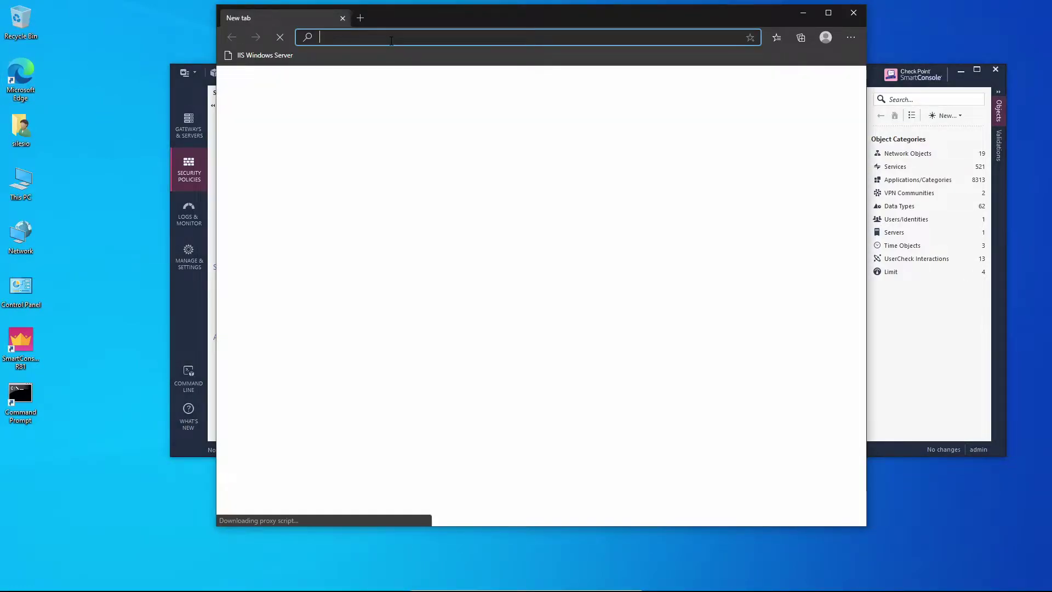
text(http;s)
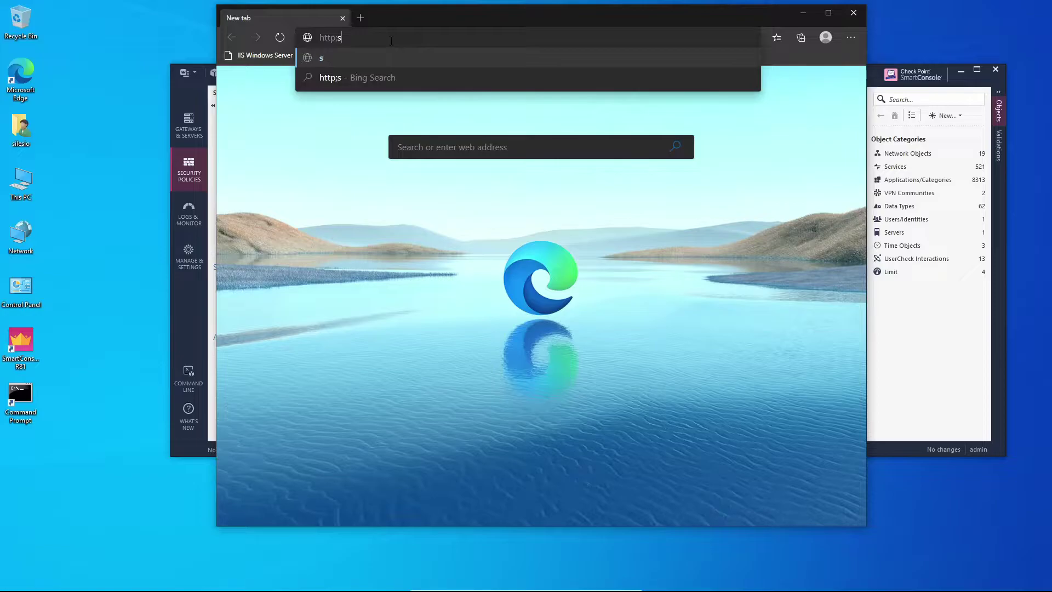
key(BackSpace)
key(BackSpace)
key(BackSpace)
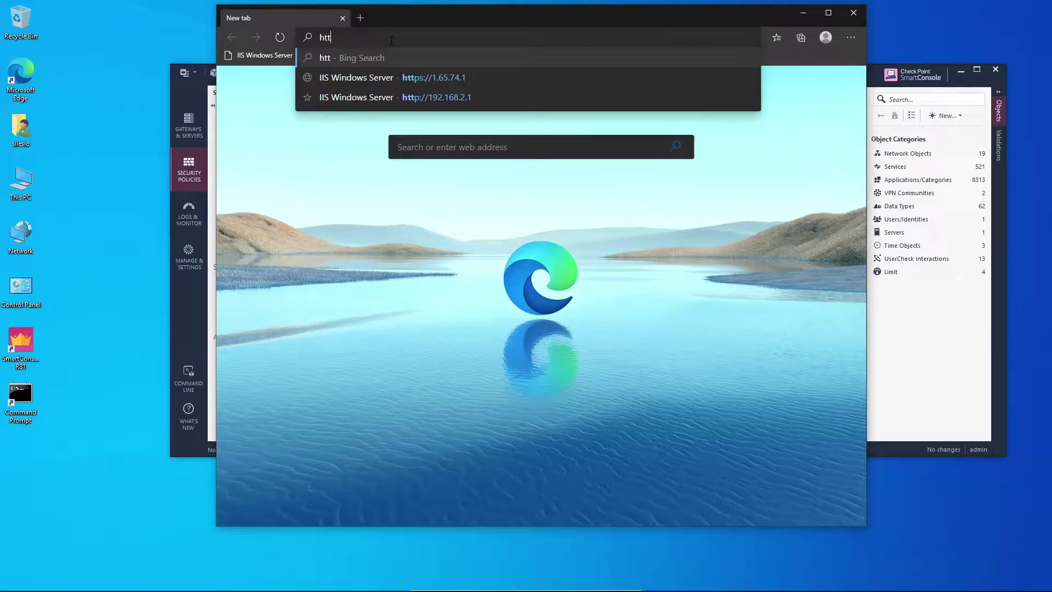
text(ps)
key(Down)
key(Down)
key(Up)
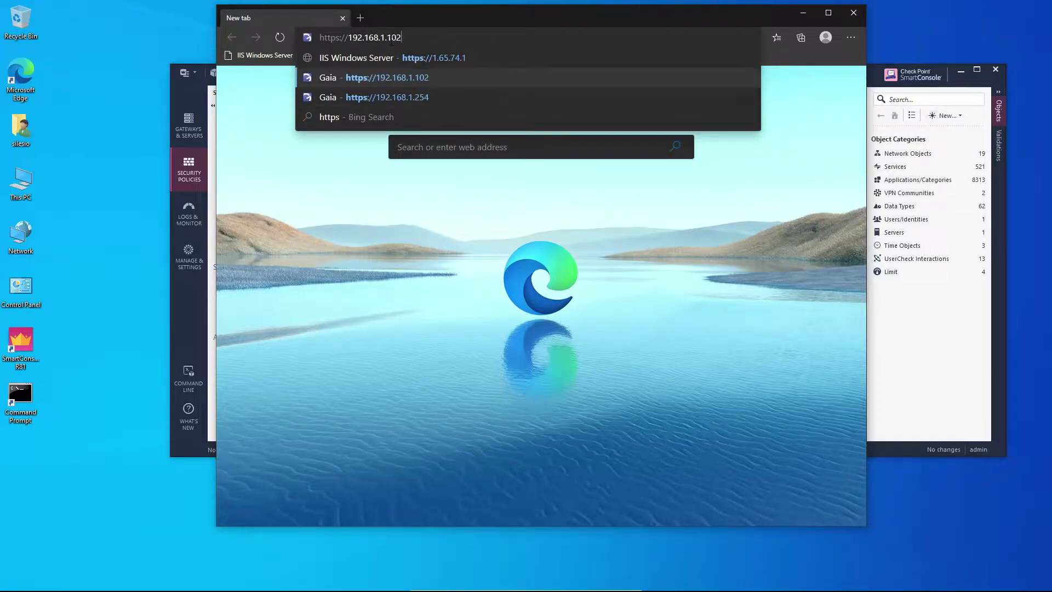
key(Return)
click(391, 41)
Step: Proceed past the certificate warning and log in to Gaia Portal as admin
click(410, 304)
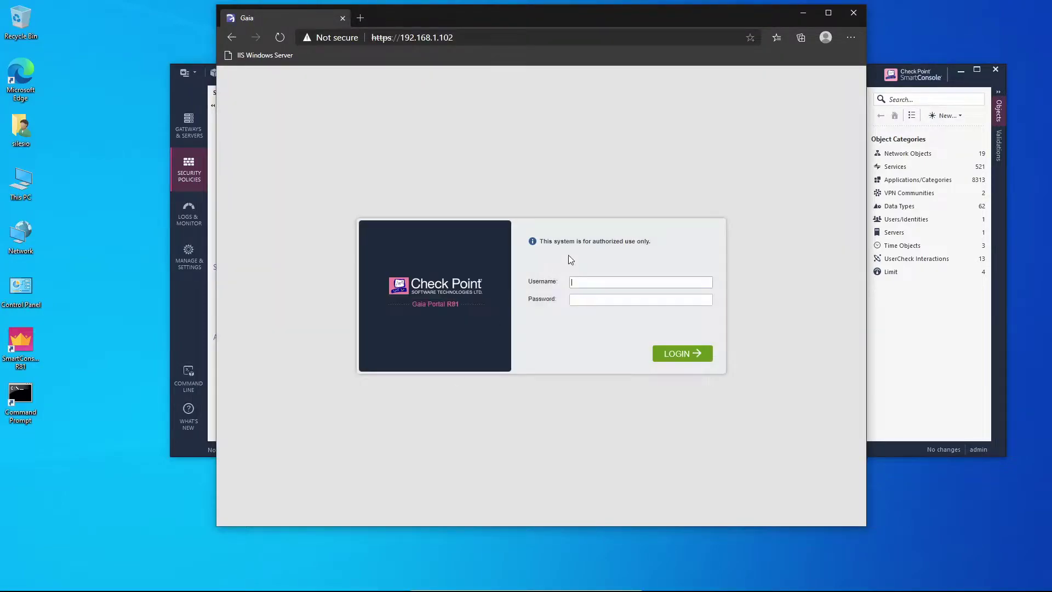
text(admin)
key(Tab)
key(Return)
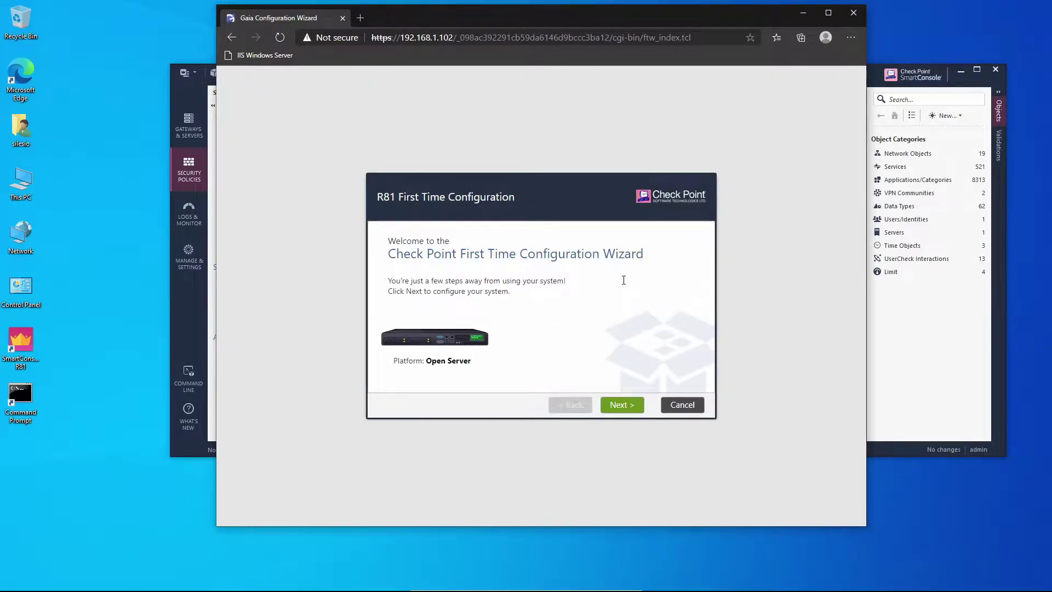
Step: Start the First Time Configuration Wizard and set the host name to sms-2
click(617, 404)
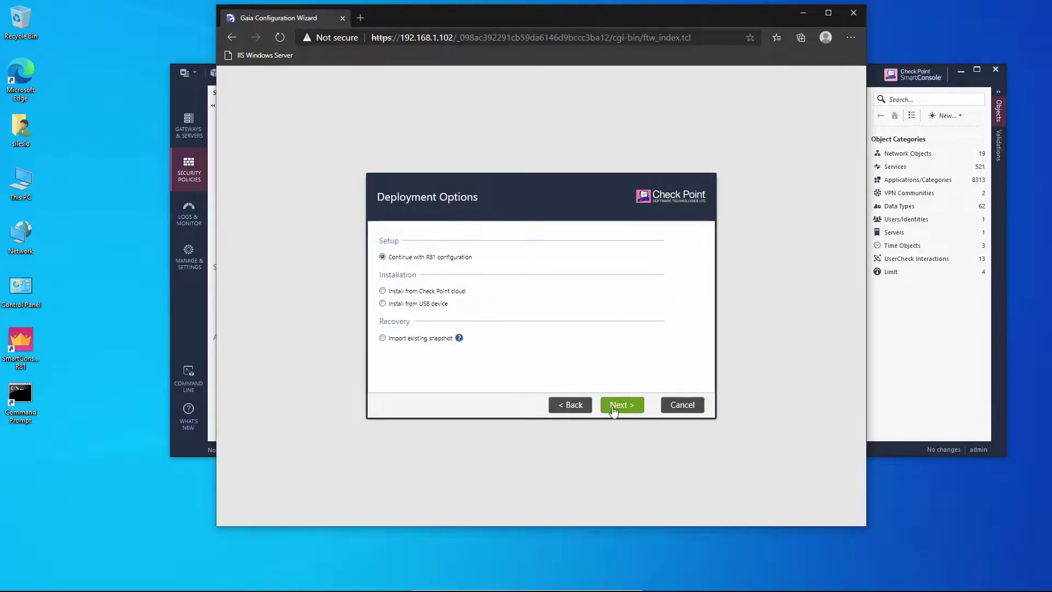
click(632, 410)
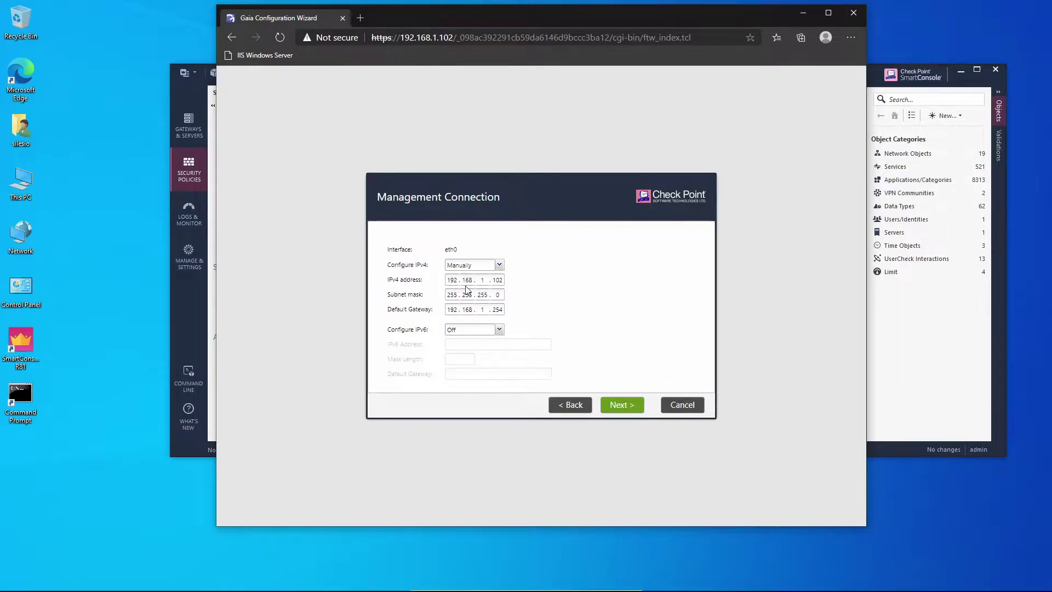
click(641, 404)
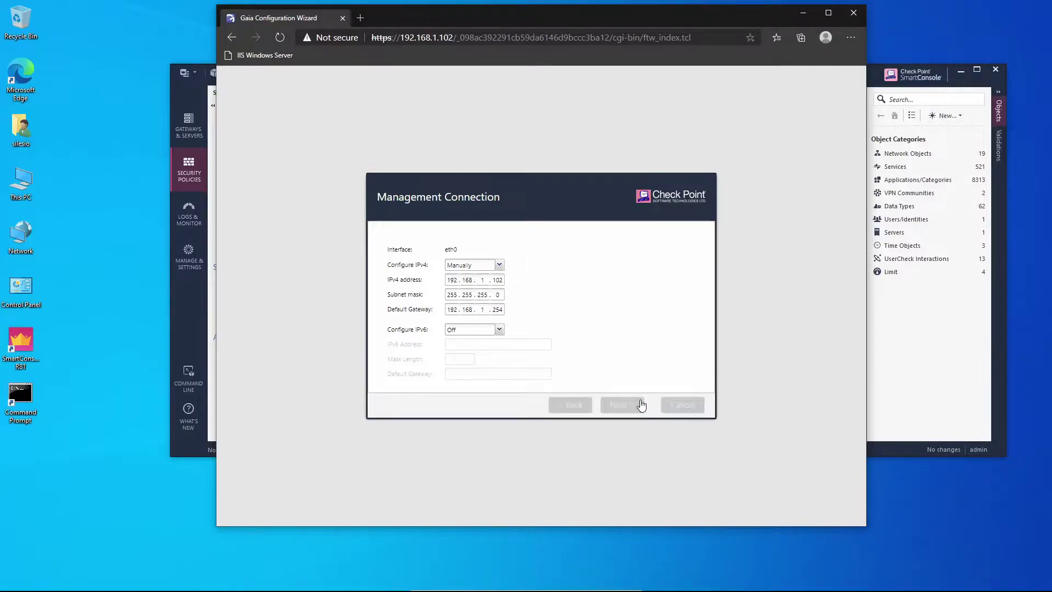
drag(504, 238, 352, 226)
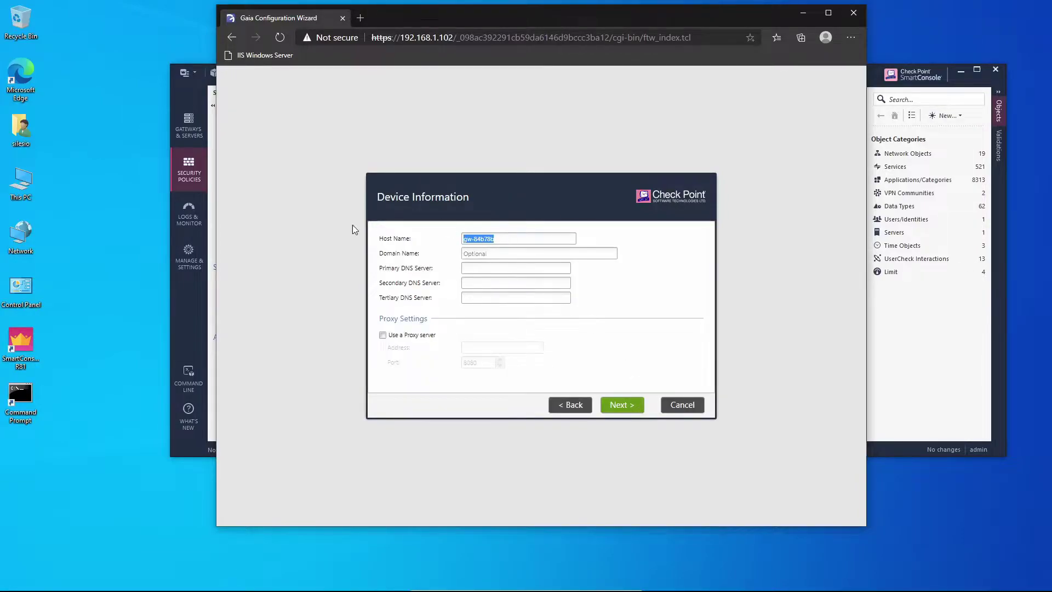
text(sms-2)
click(631, 408)
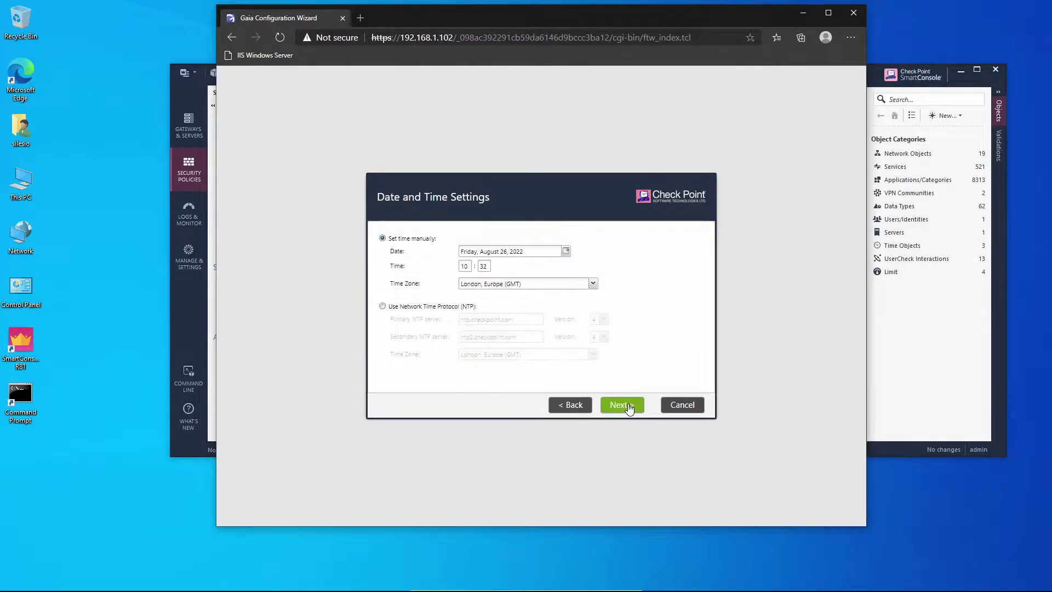
Step: Drop the Security Gateway product and make this the Secondary Security Management server
click(616, 406)
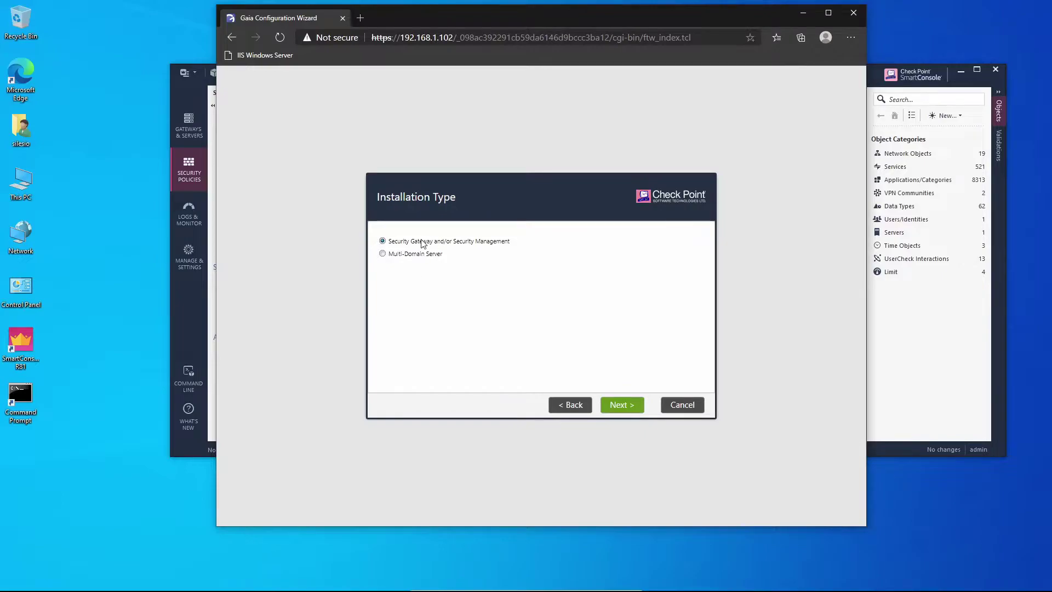
click(630, 406)
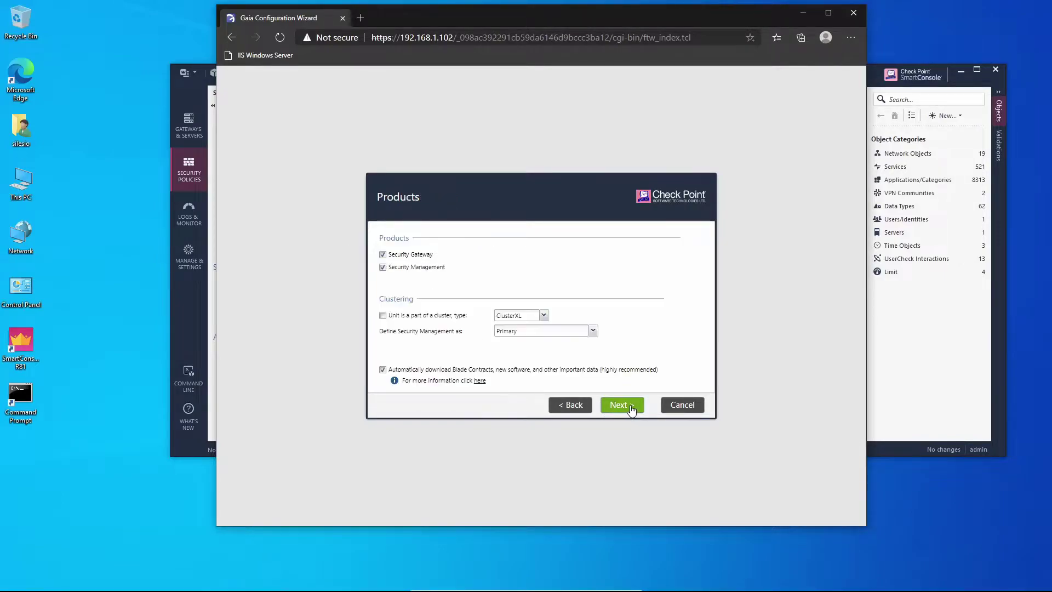
click(383, 255)
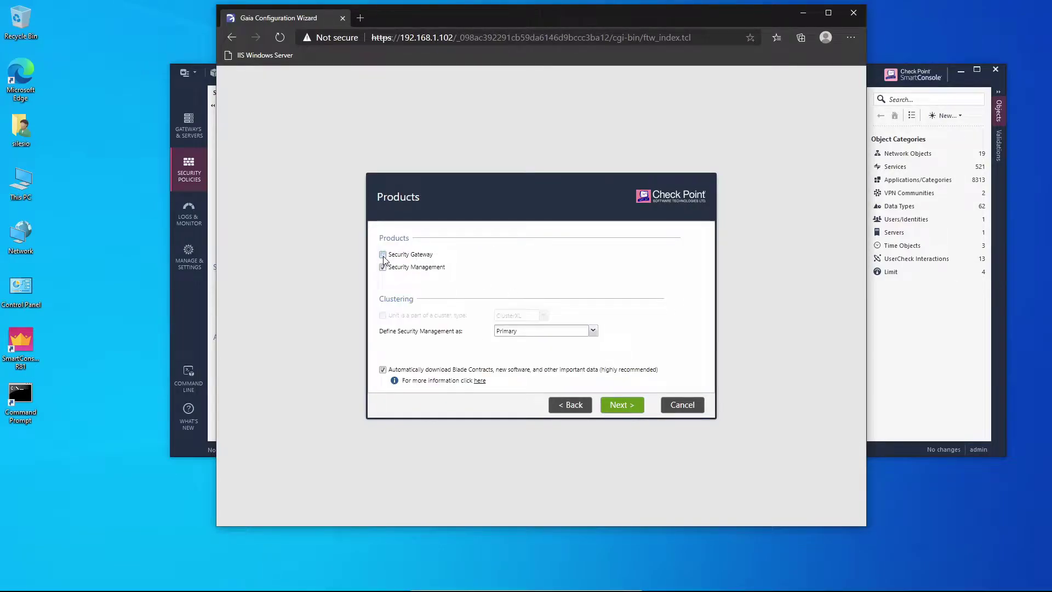
click(592, 330)
click(541, 355)
Step: Disable automatic downloads and usage data, enter the SIC activation key, and finish the wizard
click(383, 370)
click(618, 406)
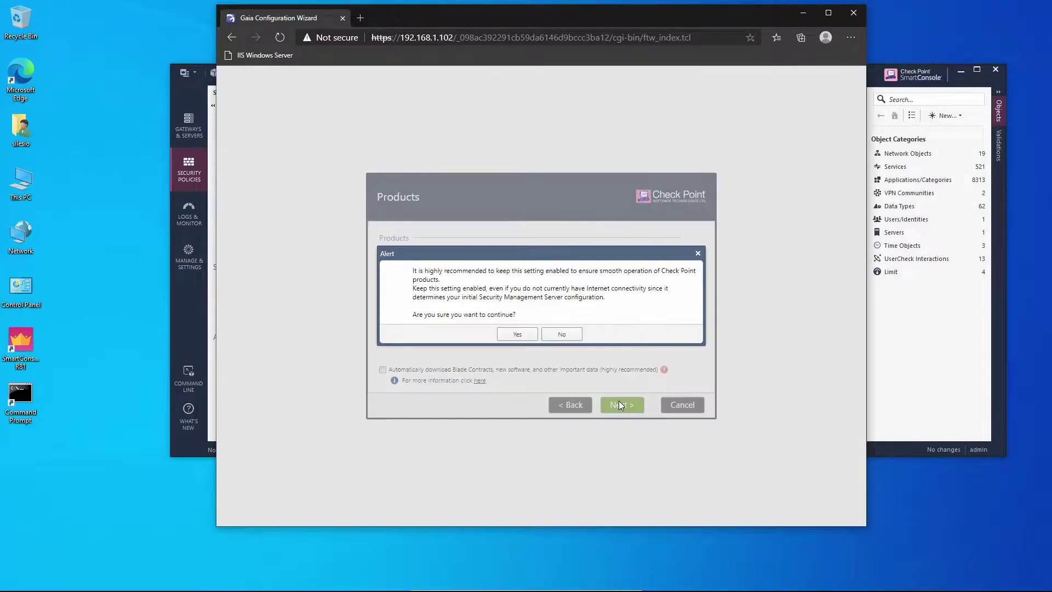
click(518, 334)
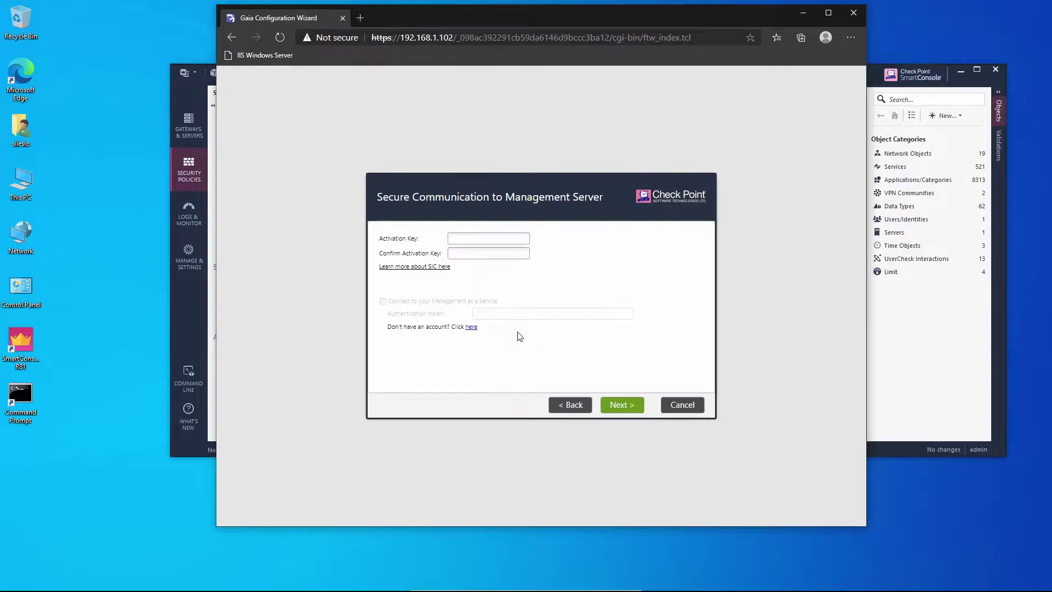
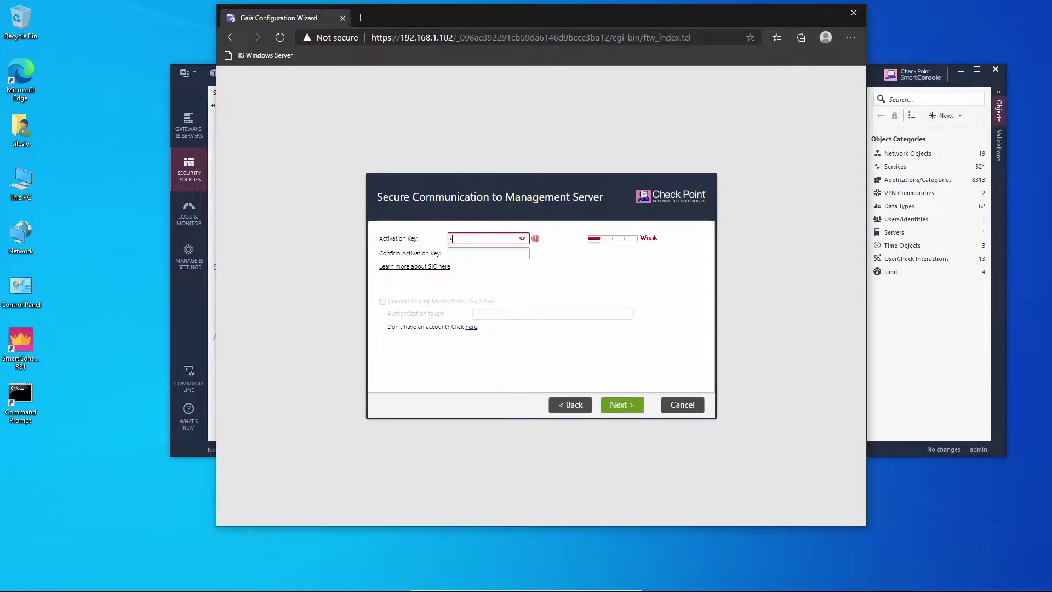
click(619, 407)
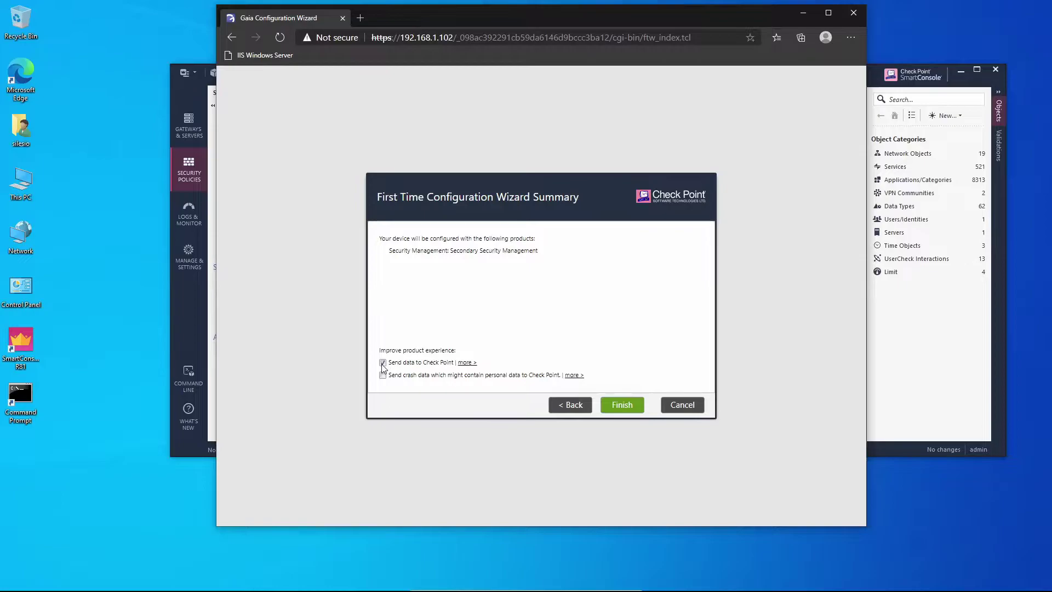
click(383, 362)
click(617, 405)
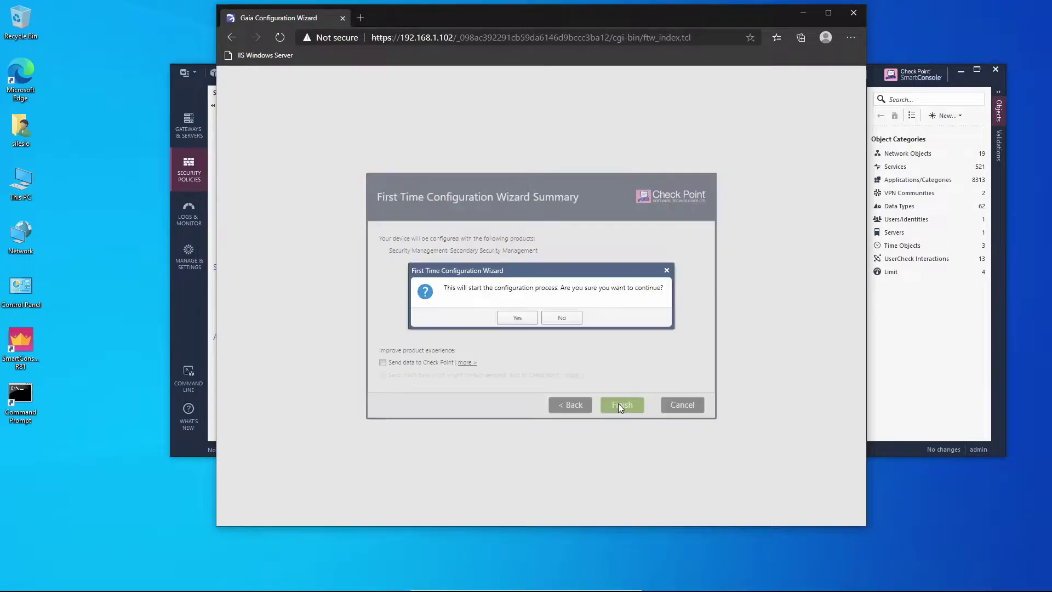
Step: Start the sms-2 configuration, log out of Gaia Portal, and minimize Edge
click(517, 319)
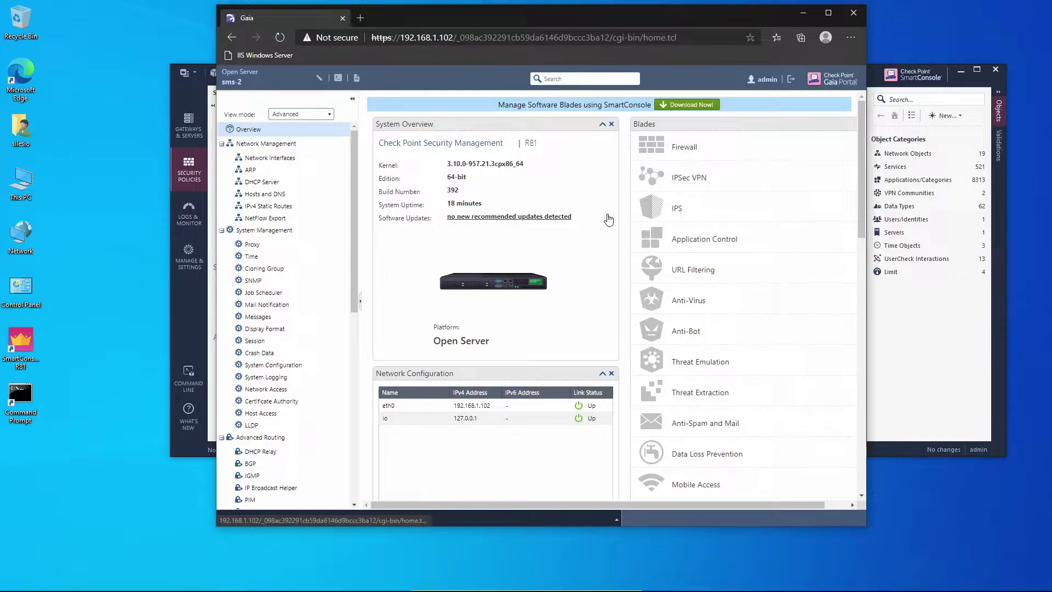
click(791, 79)
click(804, 13)
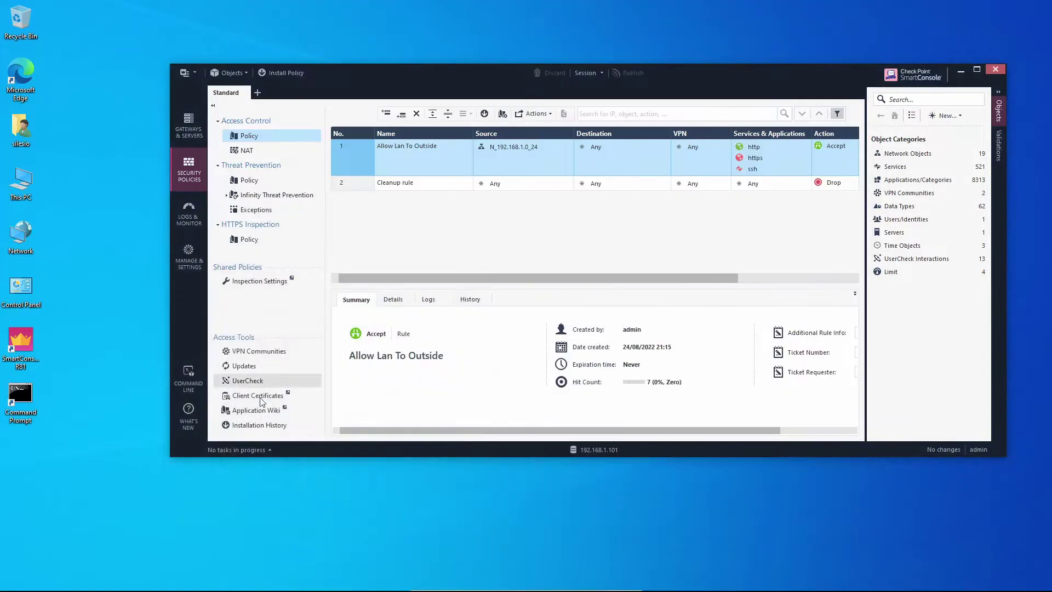
double_click(20, 403)
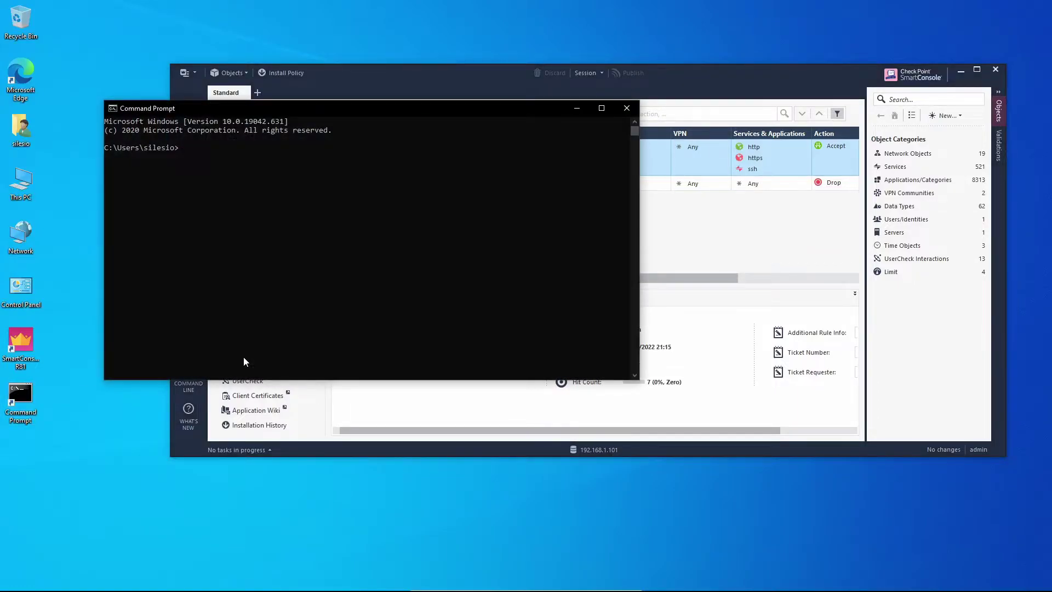
text(ssh admin@192.168.1.102)
key(Return)
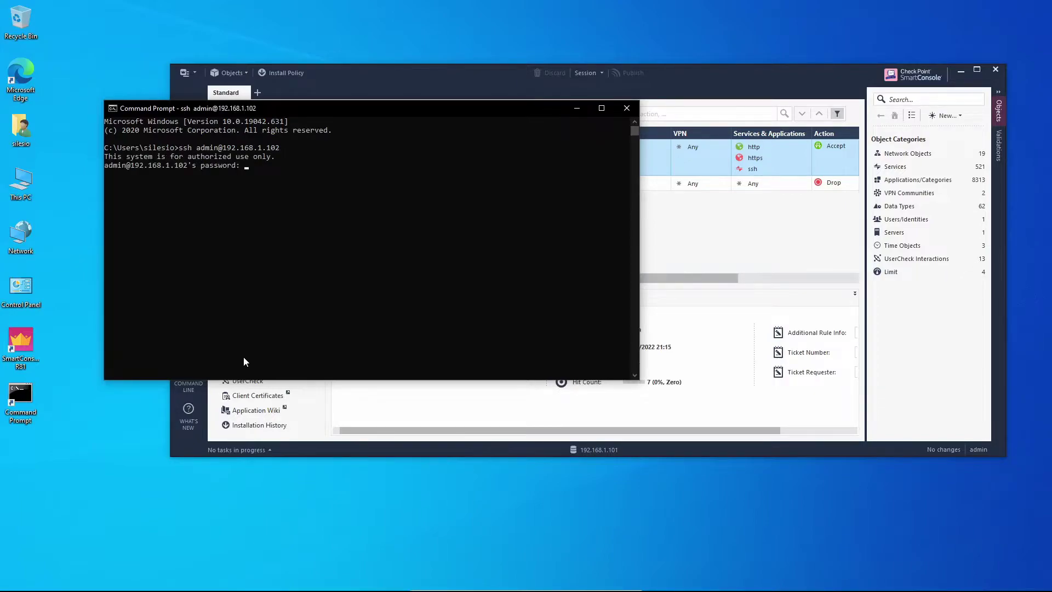
key(Return)
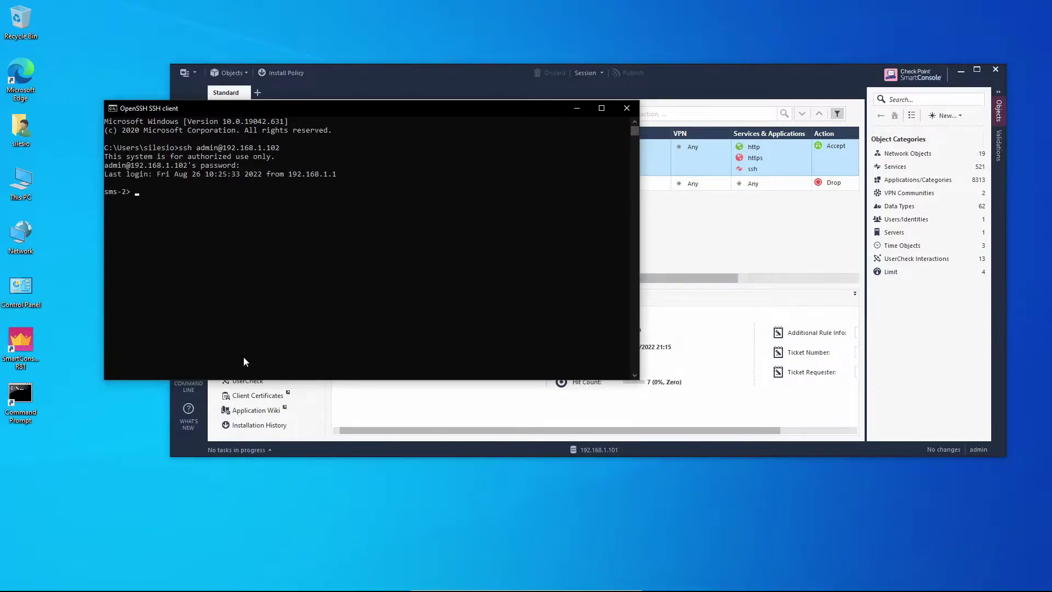
text(api status)
key(Return)
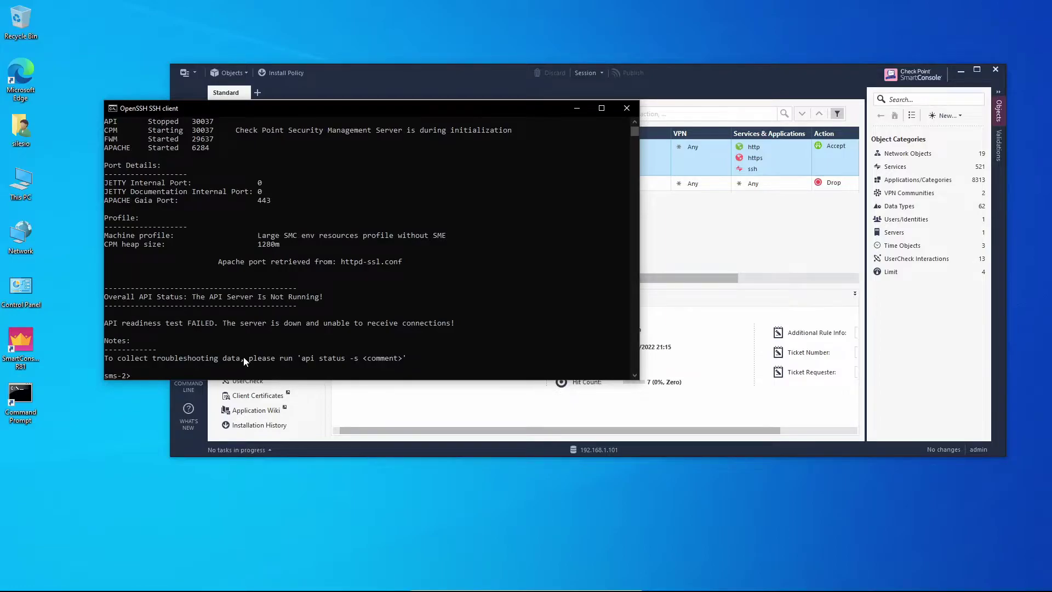
Step: Highlight the CPM status in the output, then exit SSH and close Command Prompt
click(107, 131)
drag(108, 133, 178, 134)
click(178, 134)
click(198, 148)
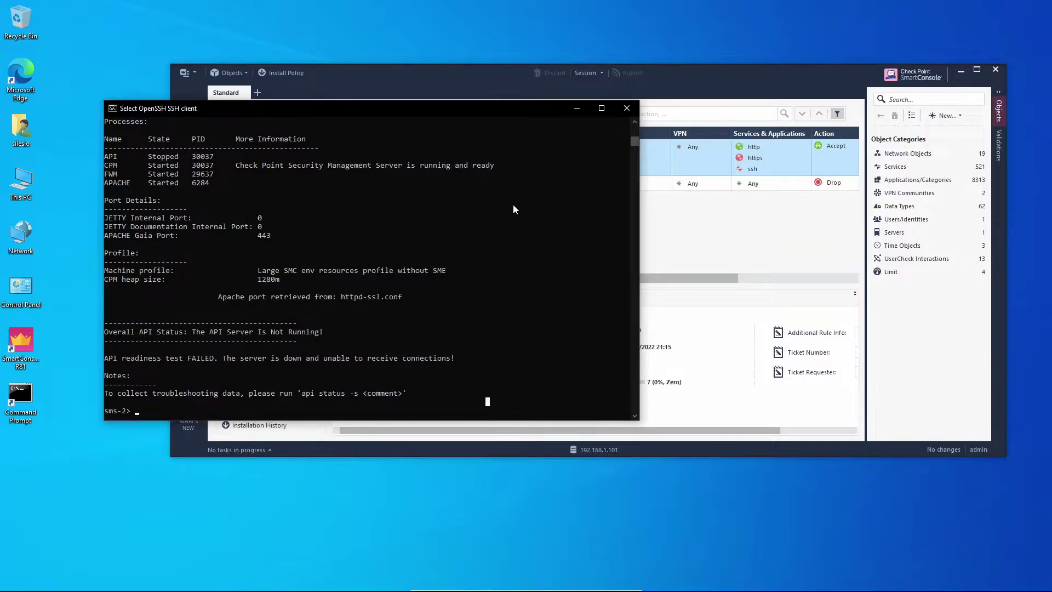
text(exit)
key(Return)
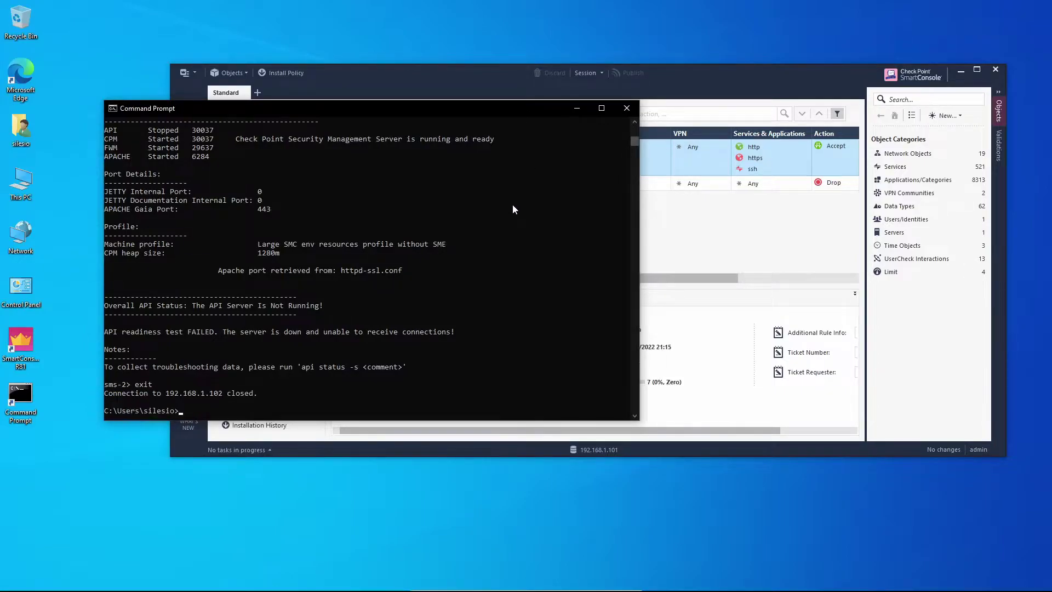
text(exit)
key(Return)
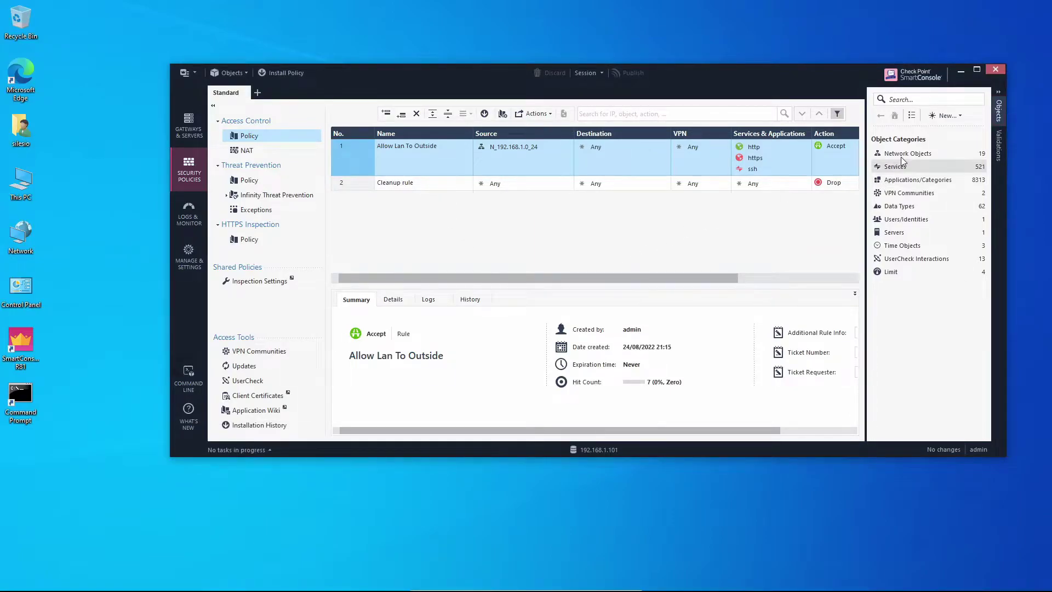
Step: Create a new Check Point Host via New > More > Network Object > Gateways and Servers
click(944, 116)
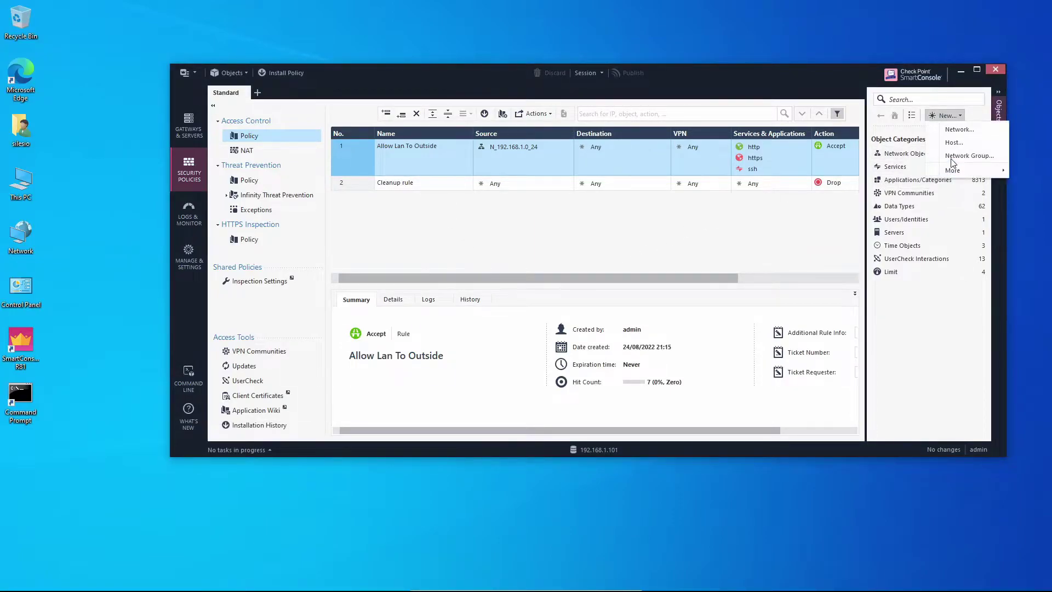
mouse_move(957, 176)
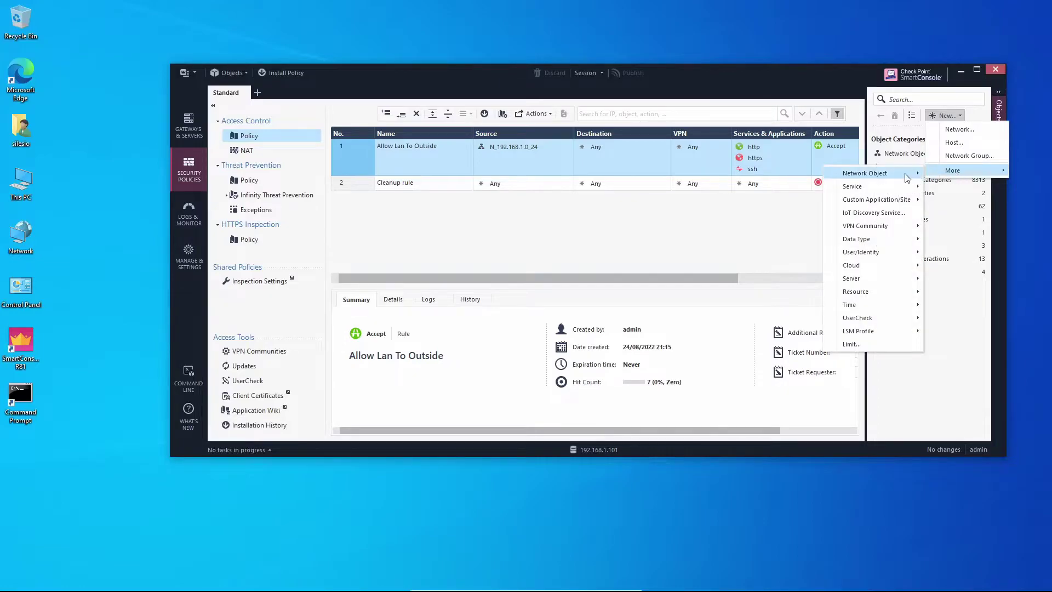
mouse_move(905, 177)
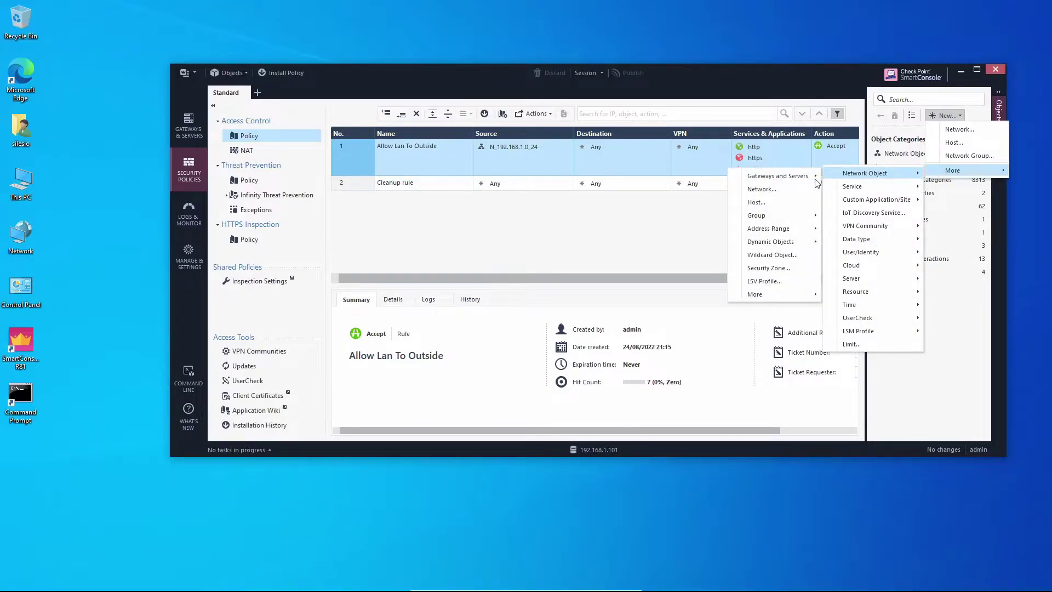
mouse_move(804, 181)
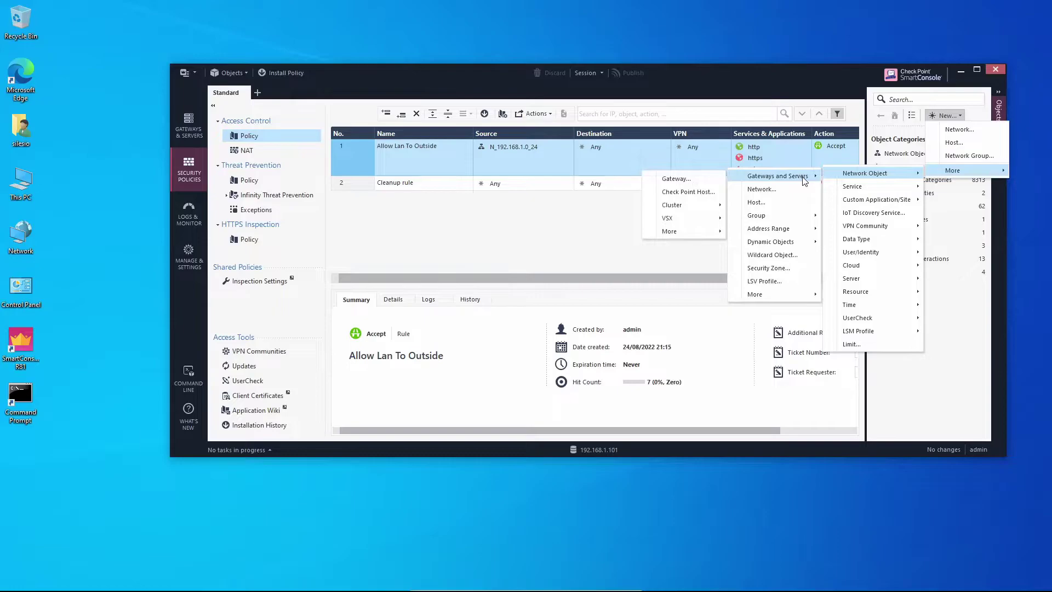
click(680, 191)
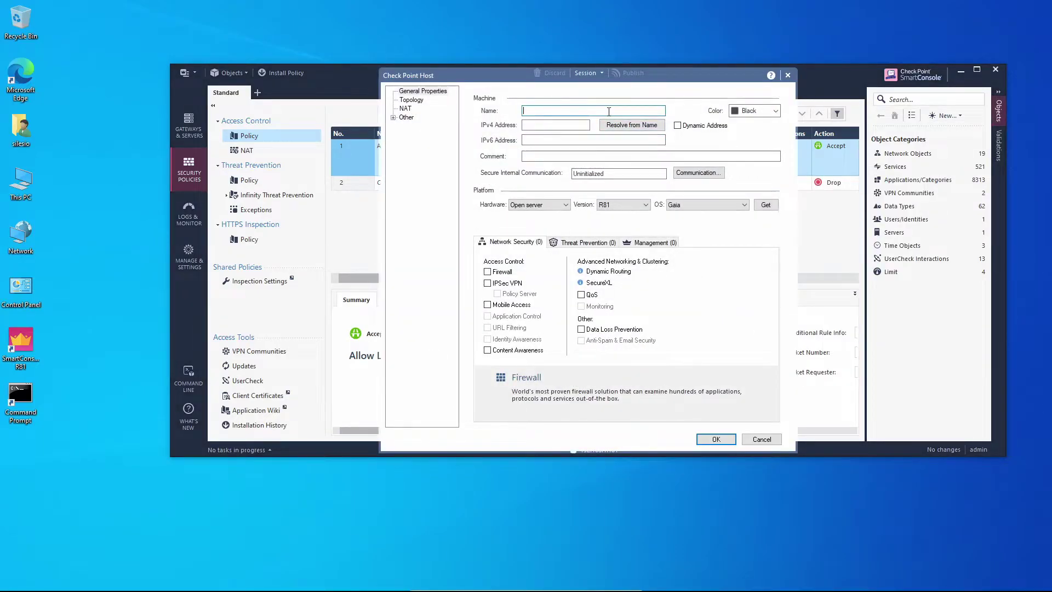
Step: Name the host sms-2 with IPv4 192.168.1.102 and enable Network Policy Management
text(sms-2)
click(545, 125)
text(192.168.1.102)
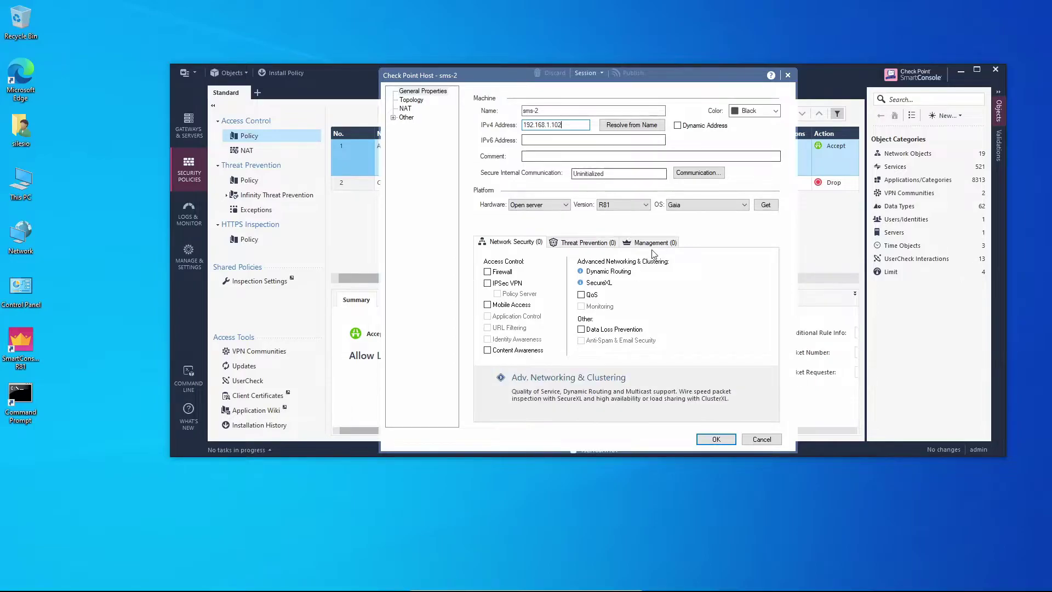
click(651, 242)
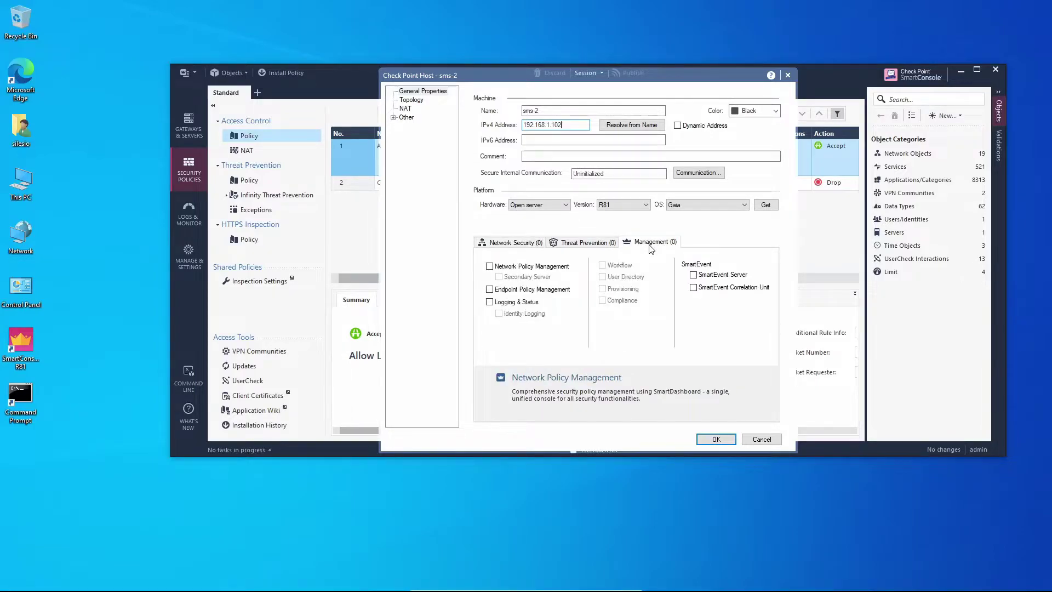
click(530, 267)
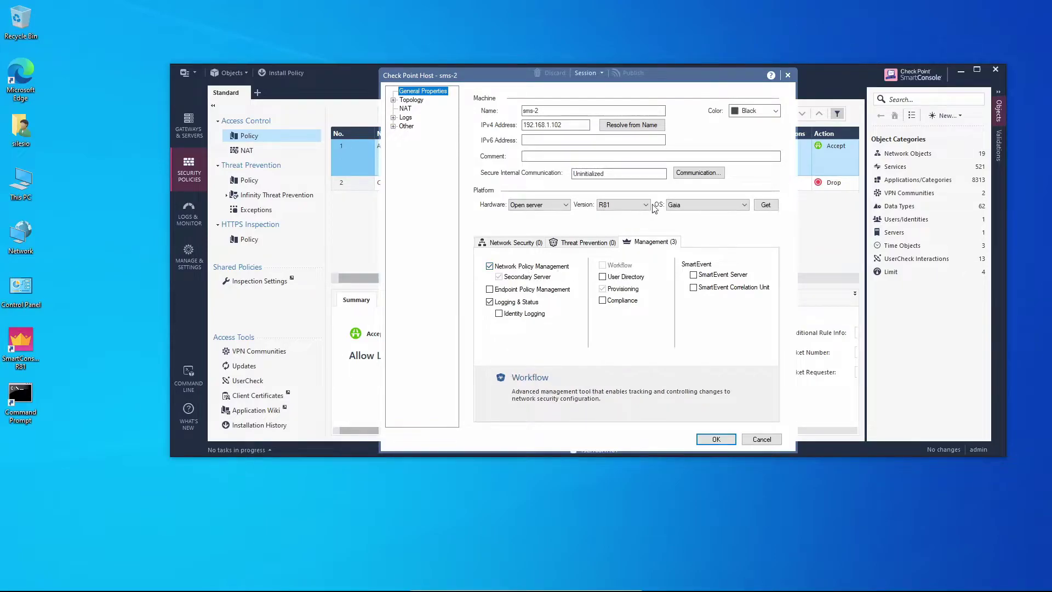
Step: Initialize SIC trust with sms-2 using a one-time password and save the host
click(697, 174)
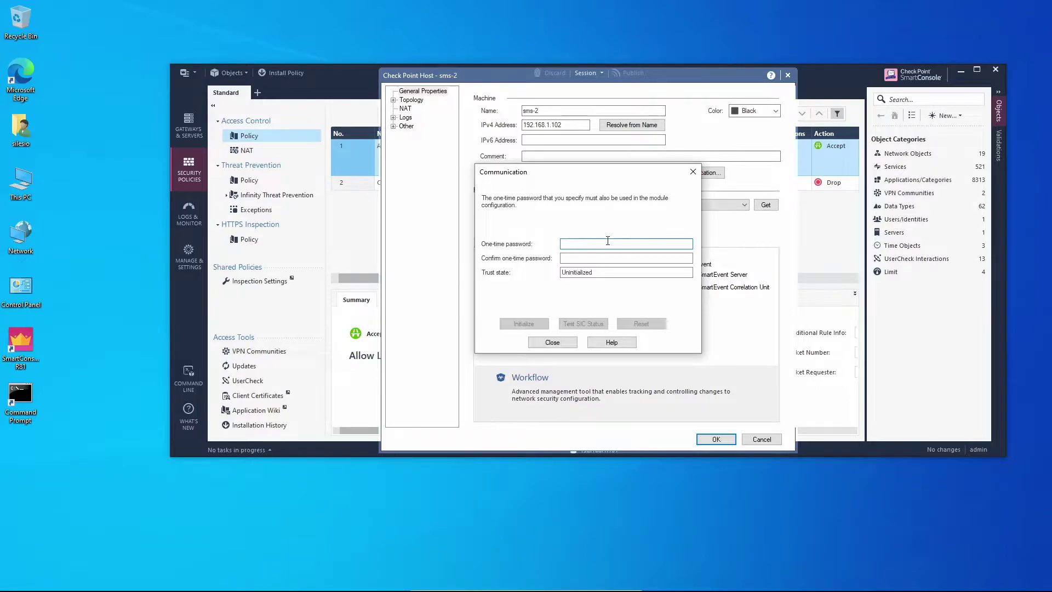
click(608, 243)
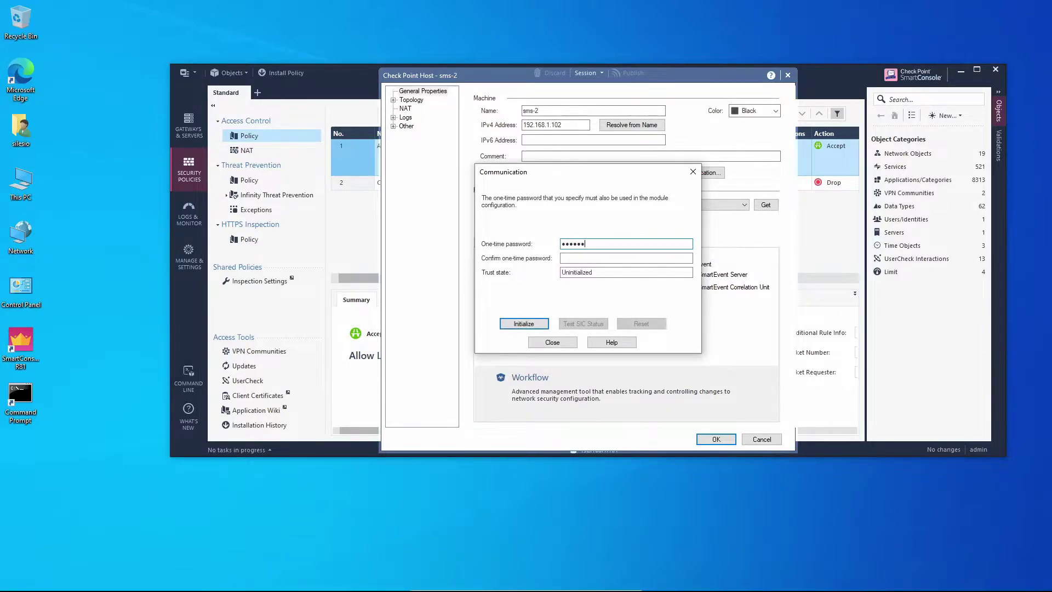
click(603, 258)
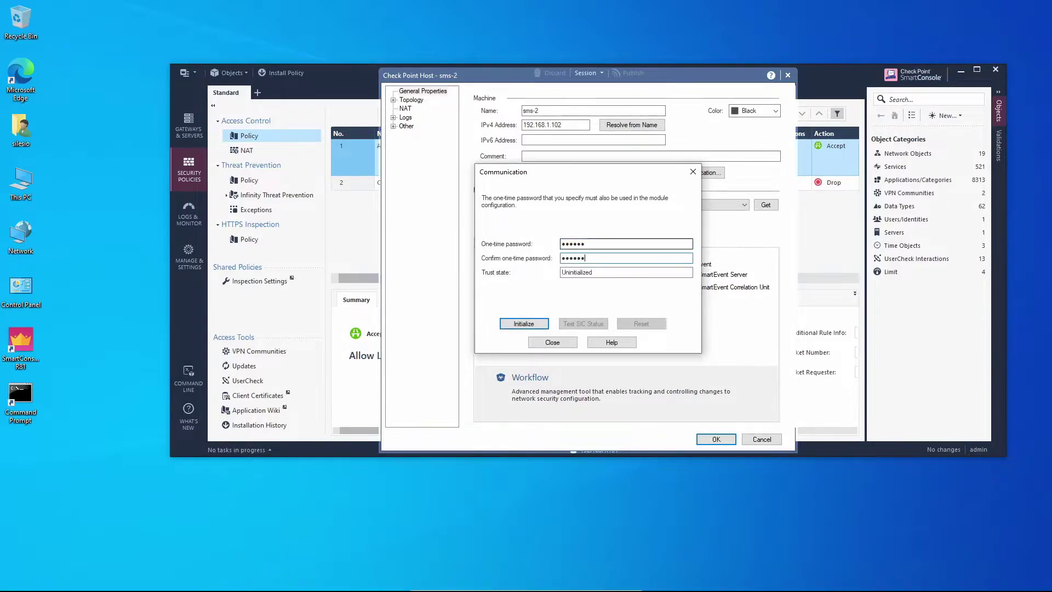
click(537, 324)
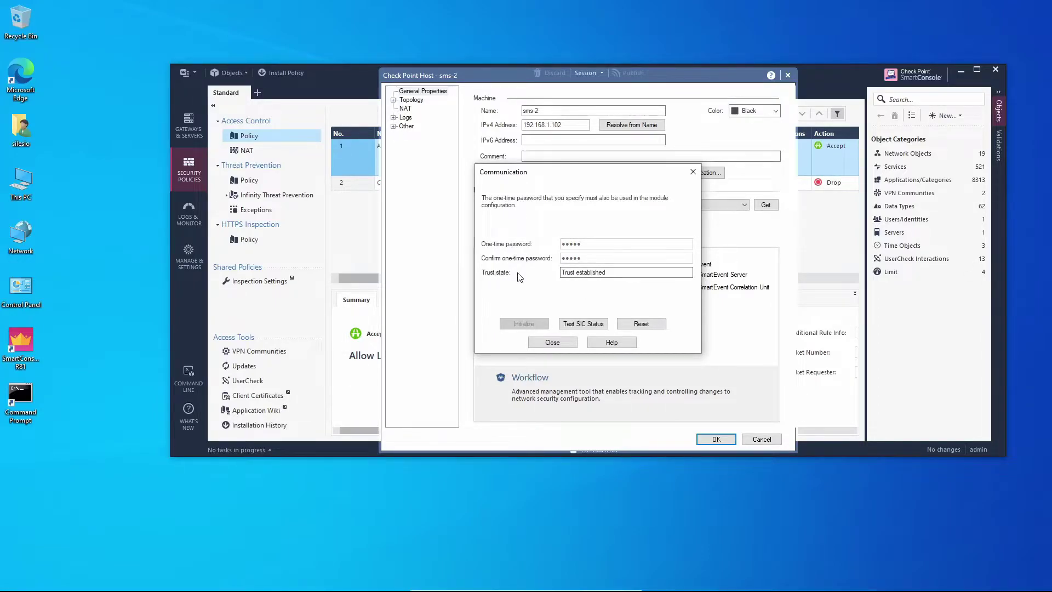
click(561, 343)
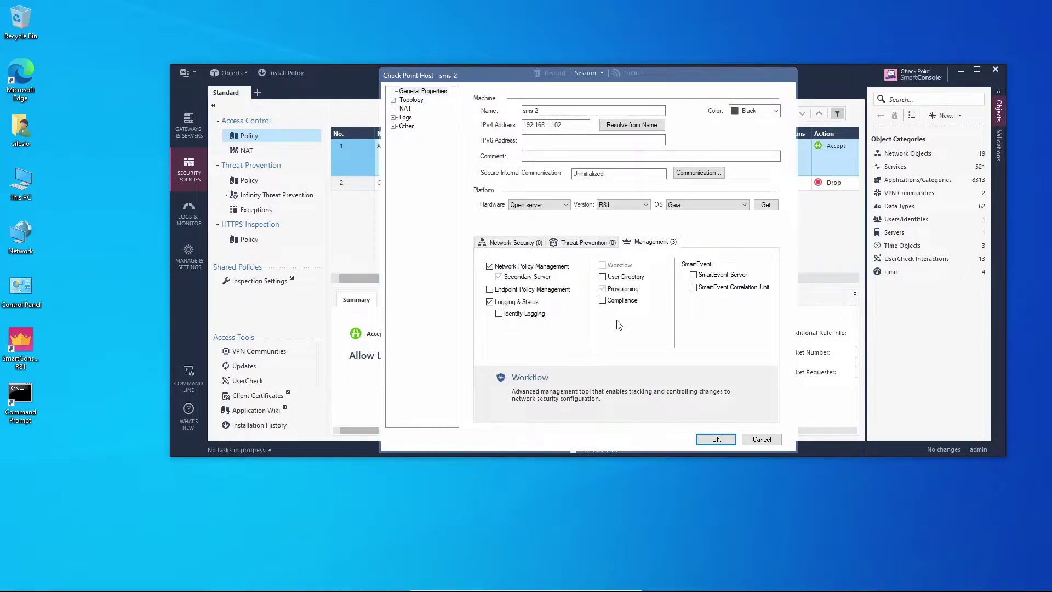
click(712, 439)
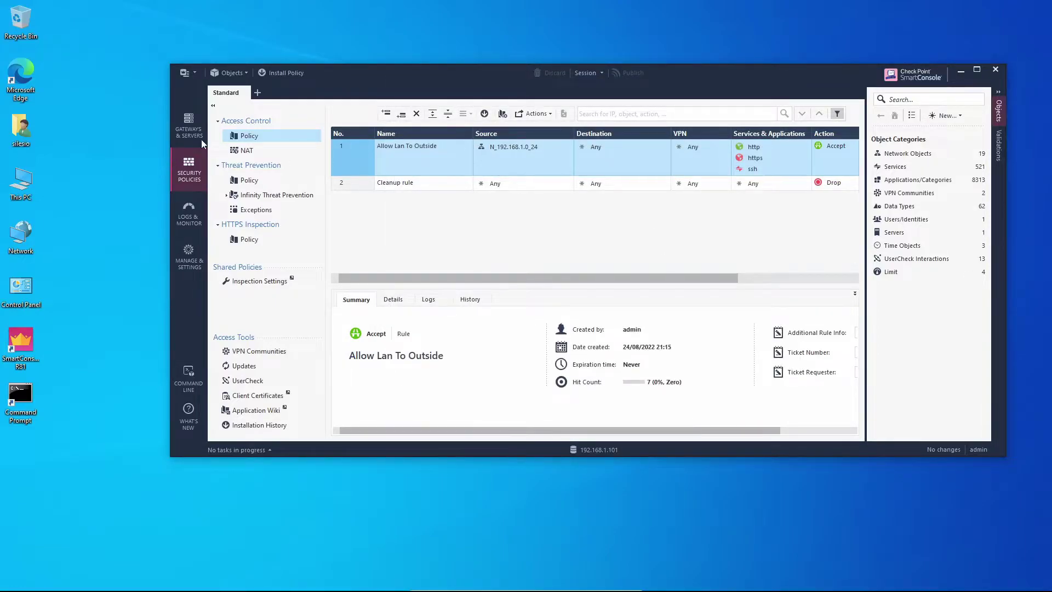
Step: Publish the sms-2 addition from Gateways & Servers and wait for its full sync
click(188, 125)
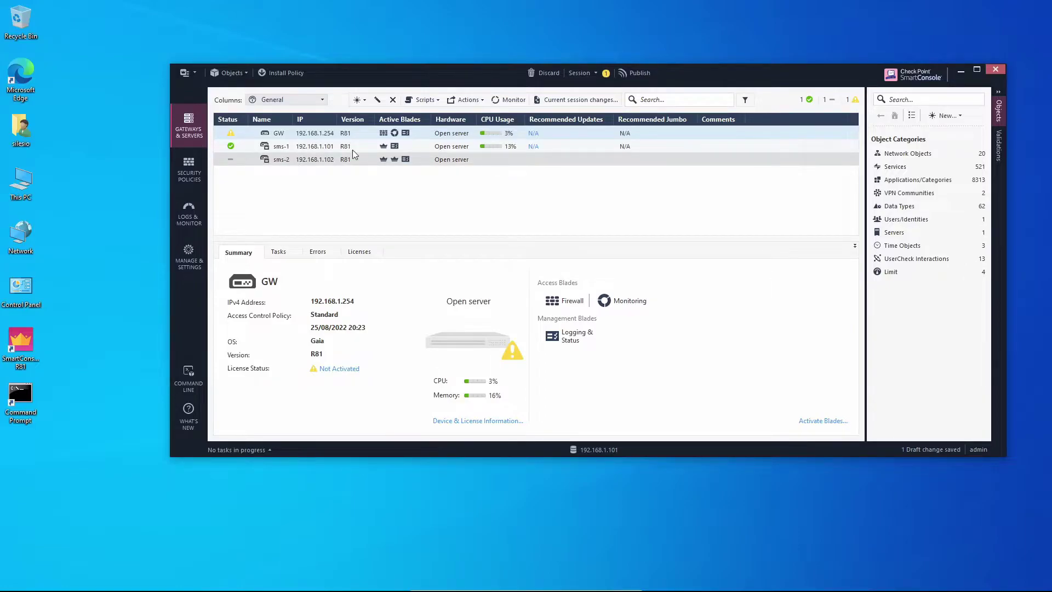
key(ctrl+s)
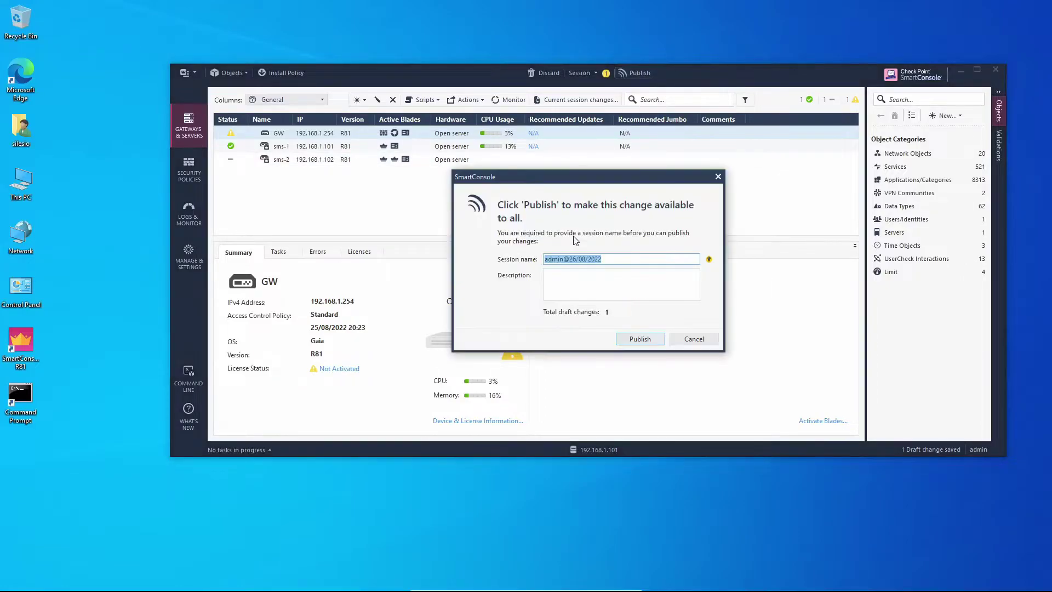
click(646, 336)
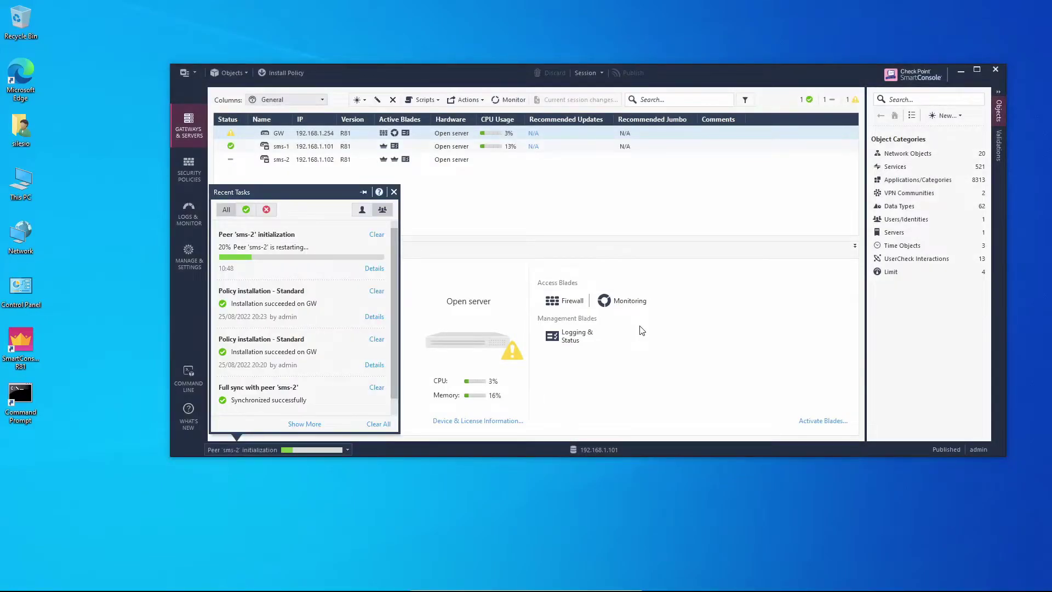
click(381, 272)
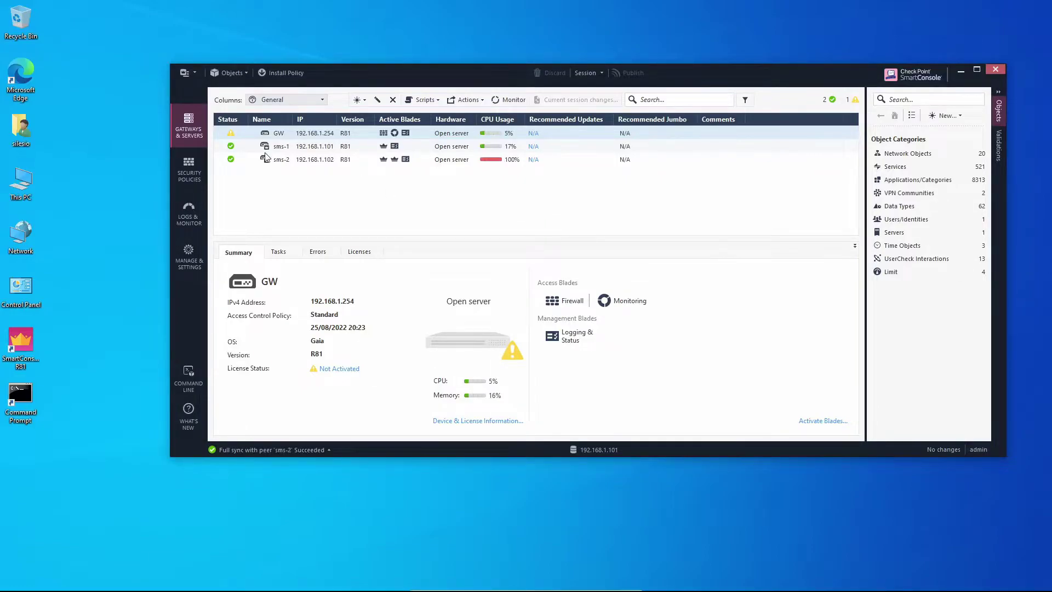
Step: Connect to peer sms-2 from HA Status, accepting its changed fingerprint
click(192, 75)
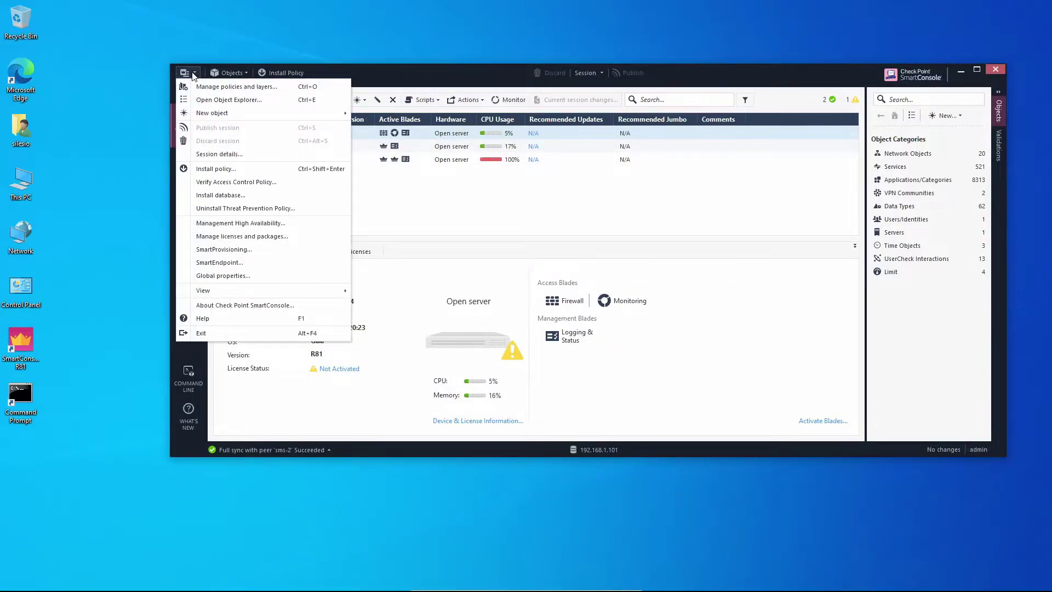
click(318, 230)
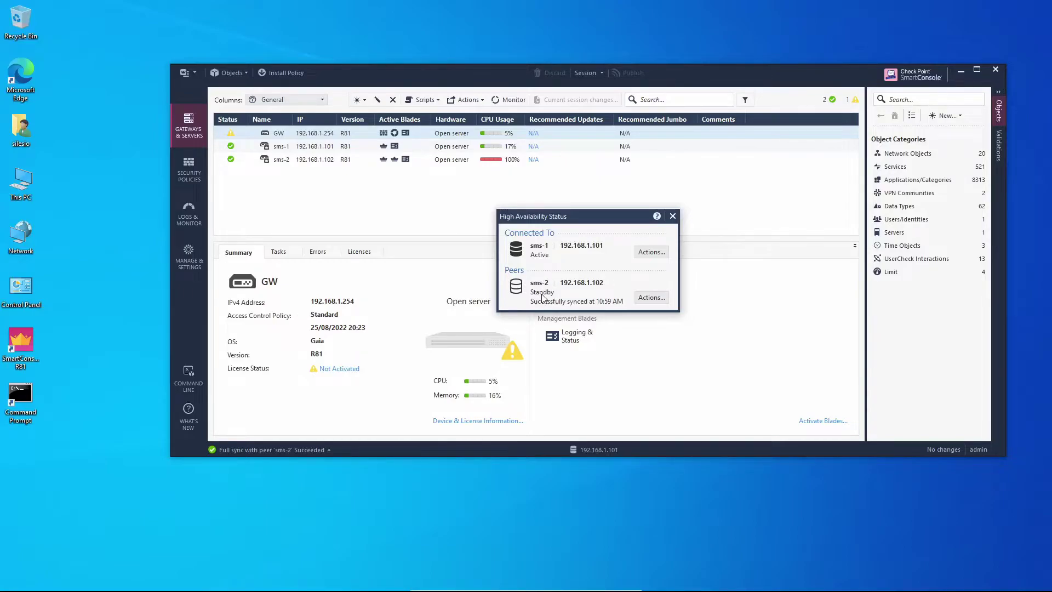
click(652, 297)
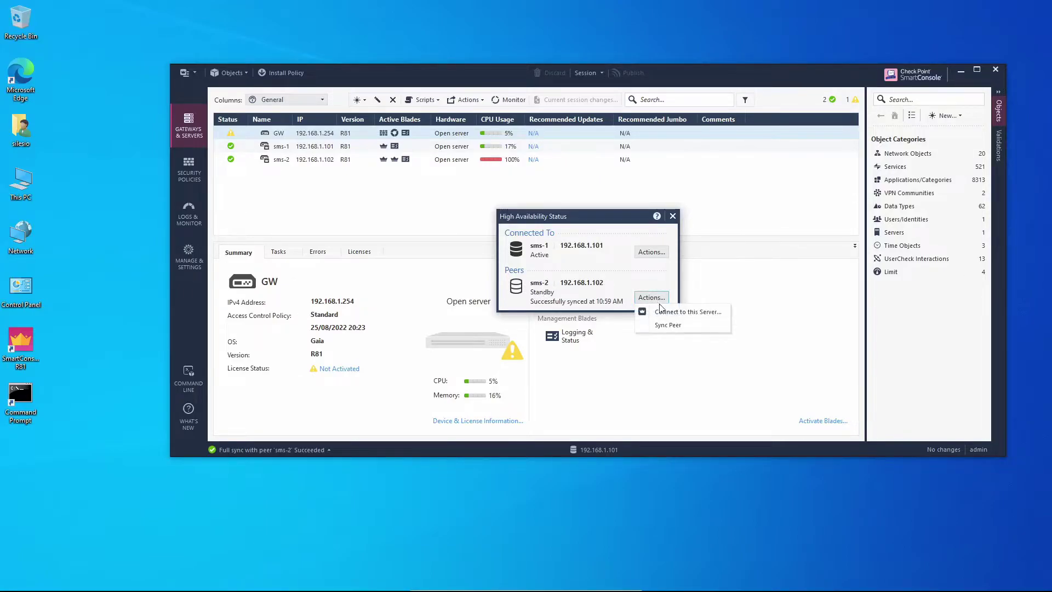
click(713, 312)
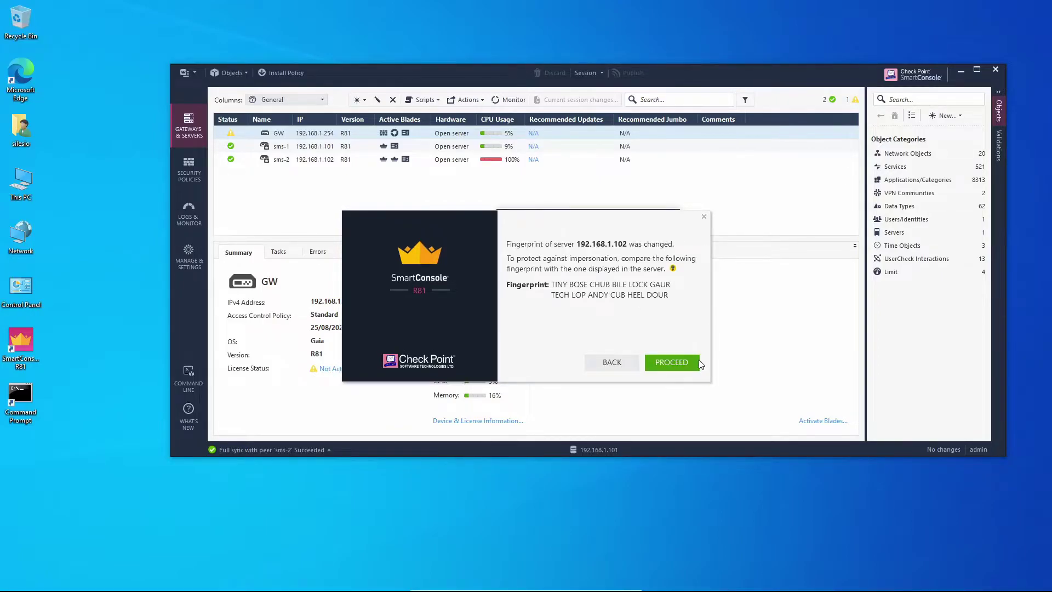
click(671, 362)
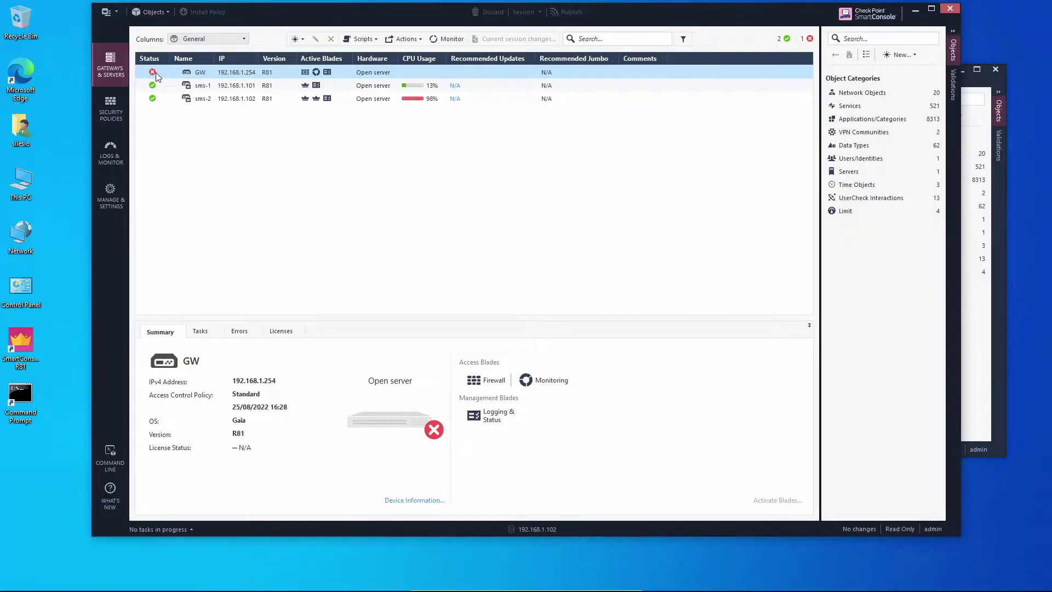
Step: Show Security Policies in sms-2's console, then close sms-1's HA Status panel for Access Control
mouse_move(155, 74)
click(109, 104)
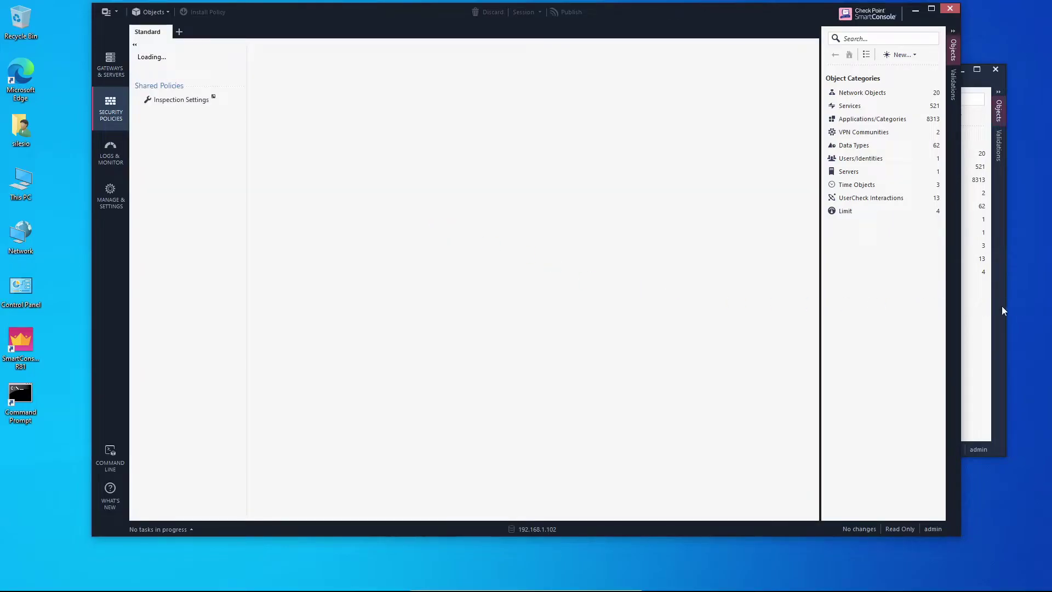
click(1001, 305)
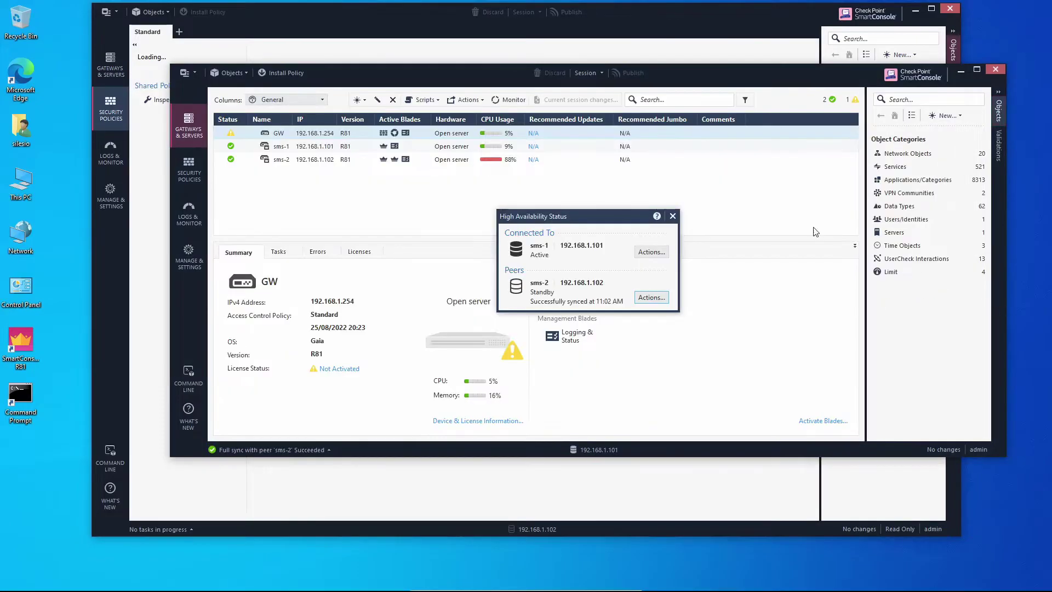
click(672, 216)
click(189, 170)
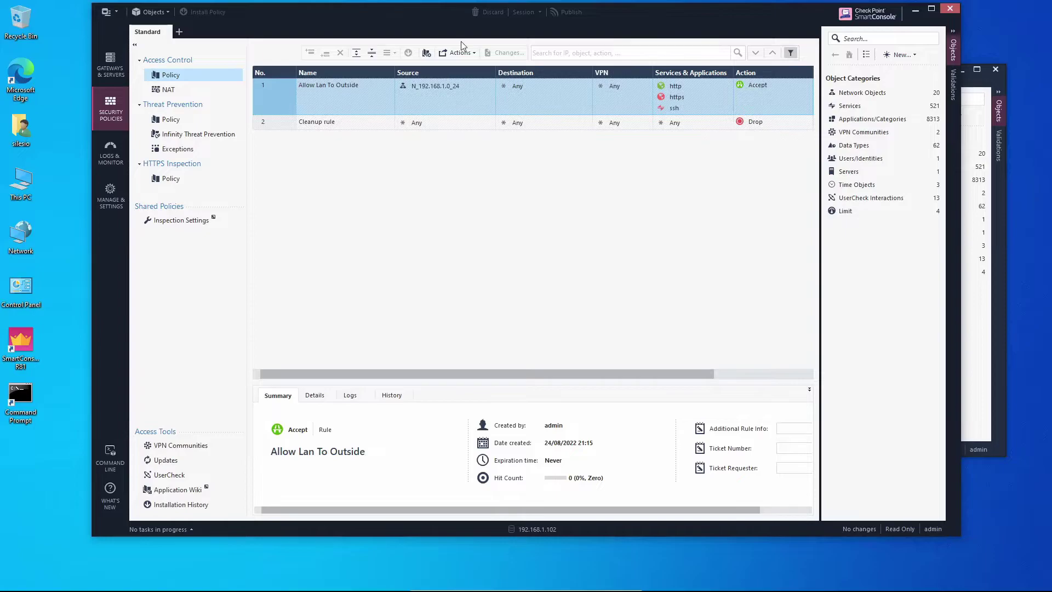
Step: Stack the two console windows and switch sms-2's console to Gateways & Servers
drag(449, 17, 442, 248)
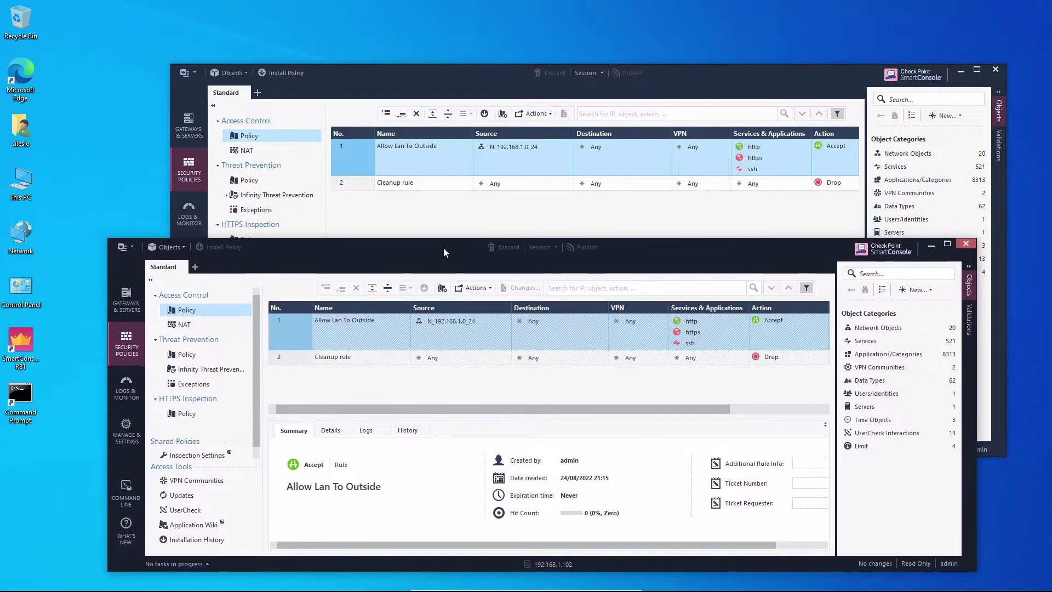
drag(465, 73, 410, 27)
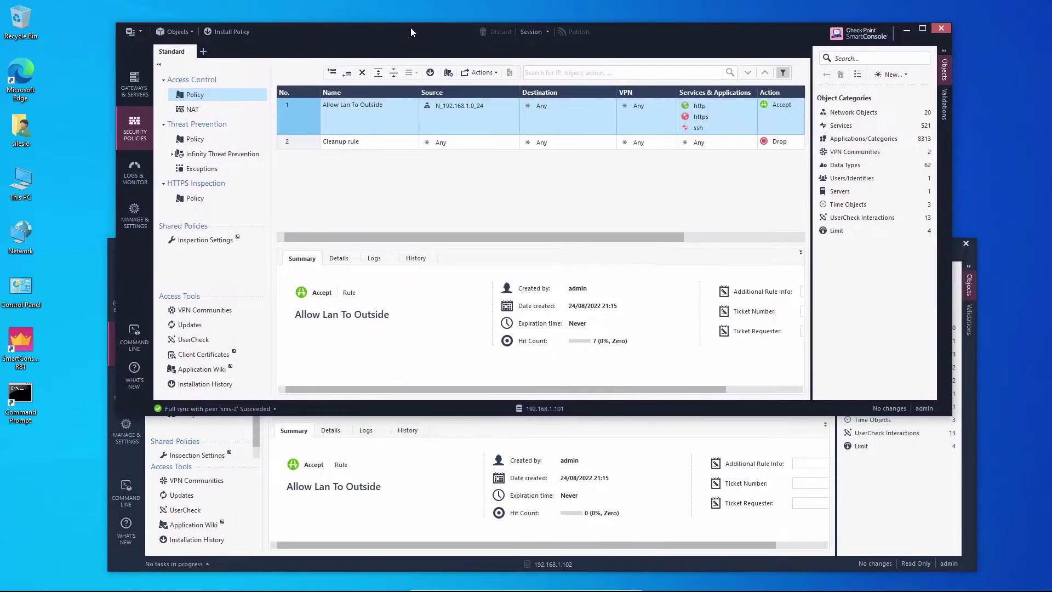
click(111, 312)
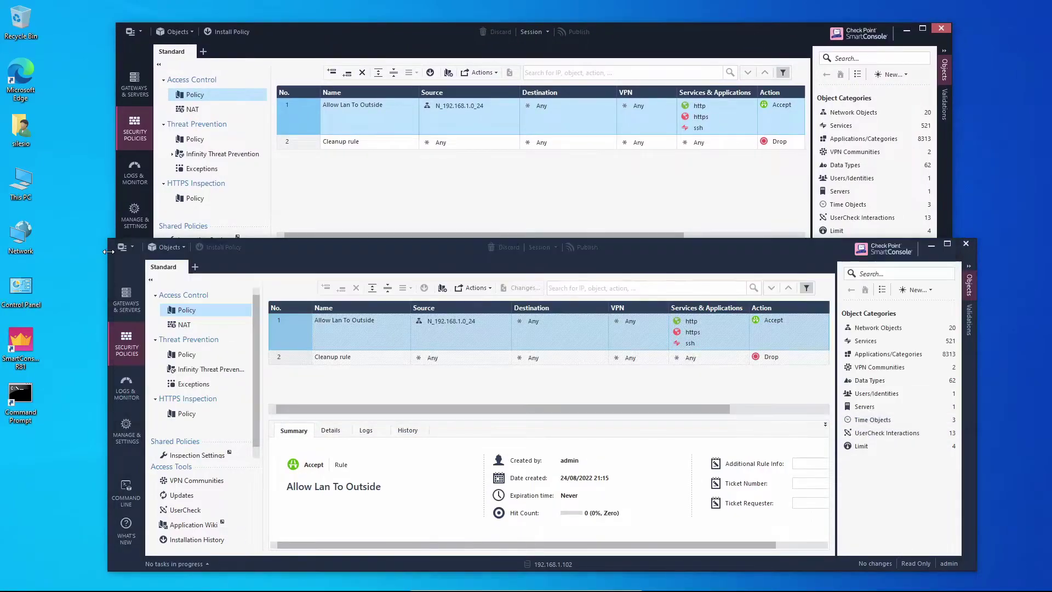
click(138, 307)
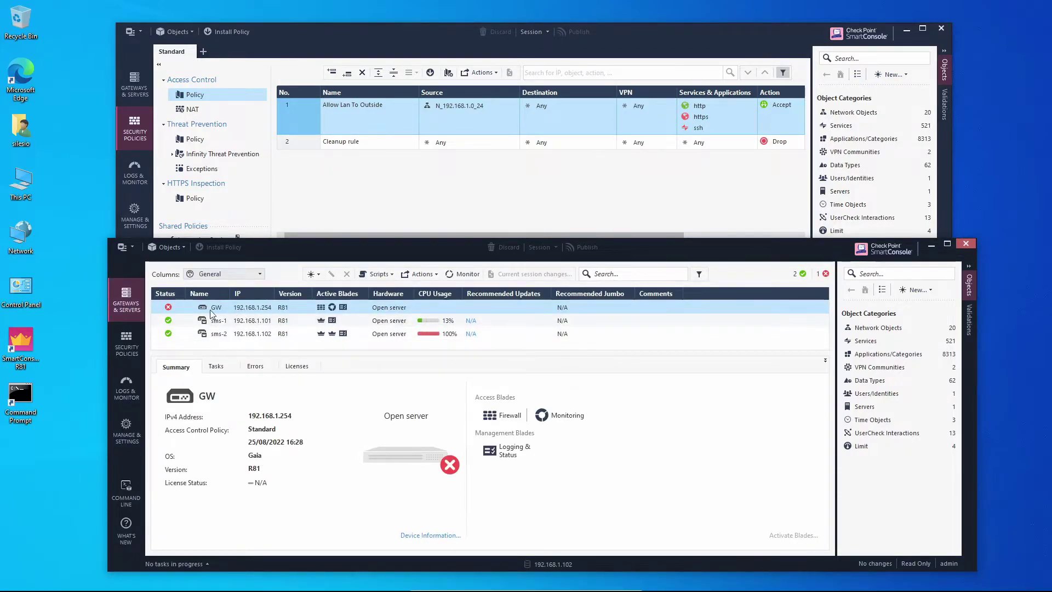
click(133, 174)
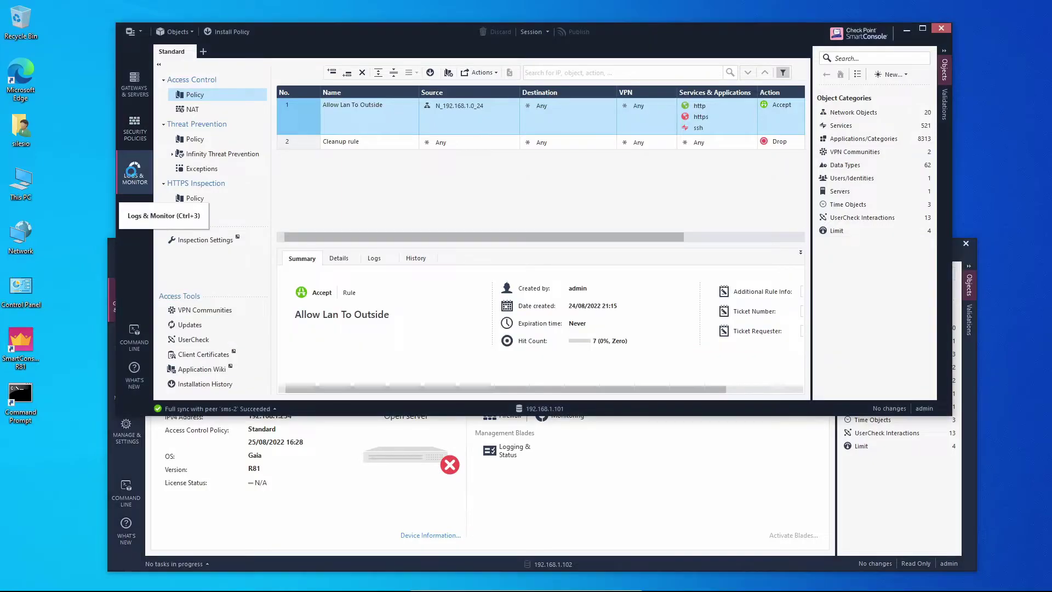
Step: Widen the Source, Destination and Service log columns in sms-1, then return to the Access Control policy
click(135, 175)
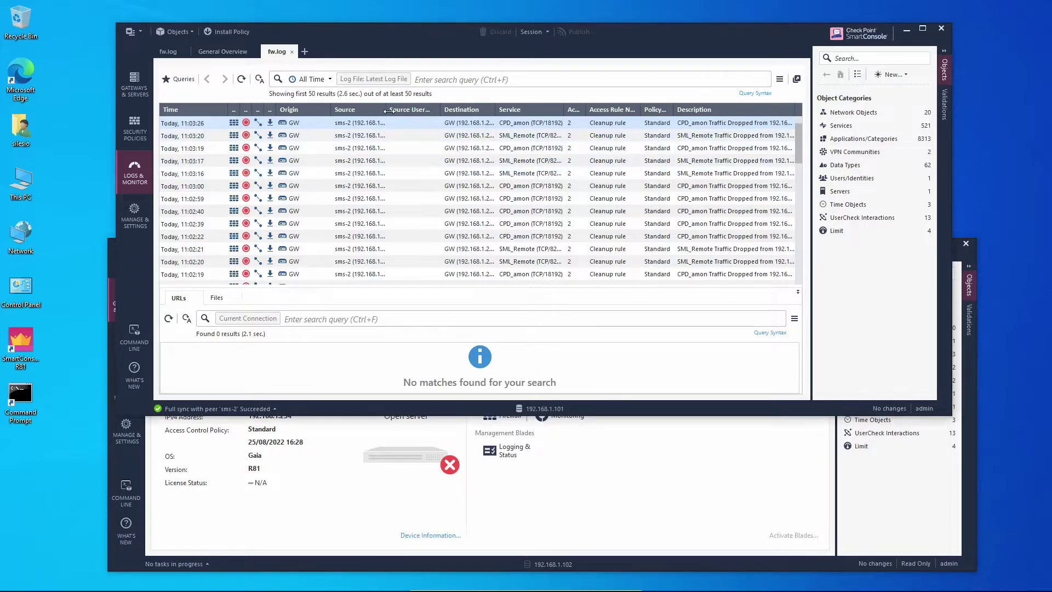
drag(384, 115, 402, 115)
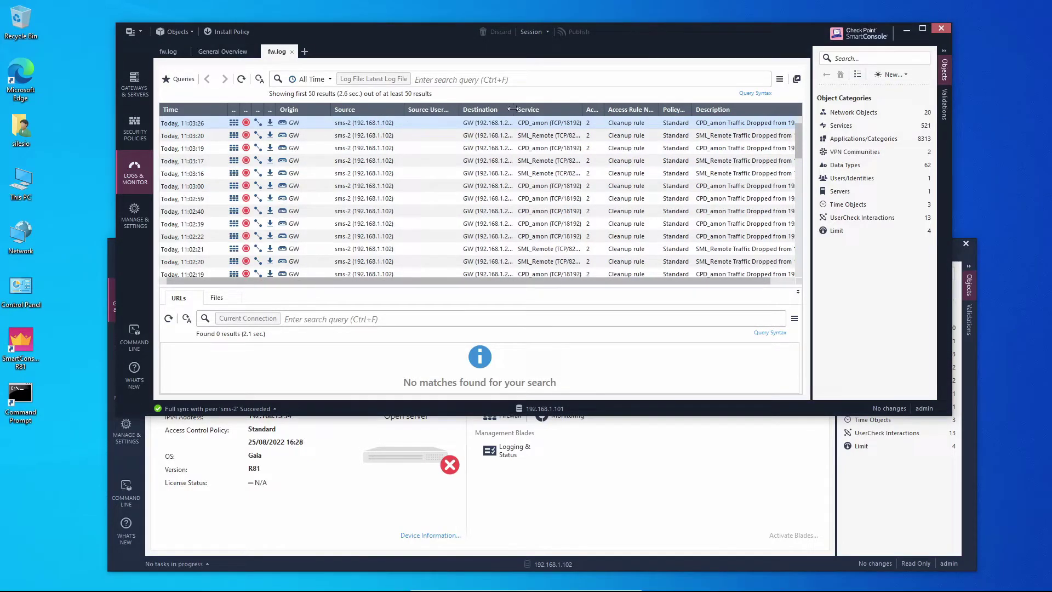
drag(514, 111, 538, 112)
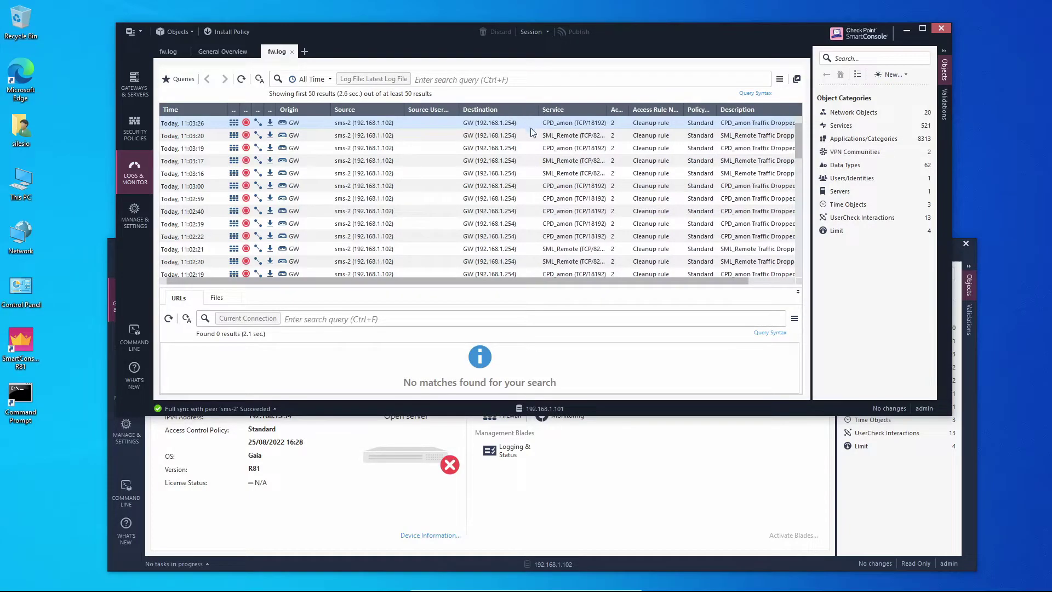
drag(609, 111, 637, 111)
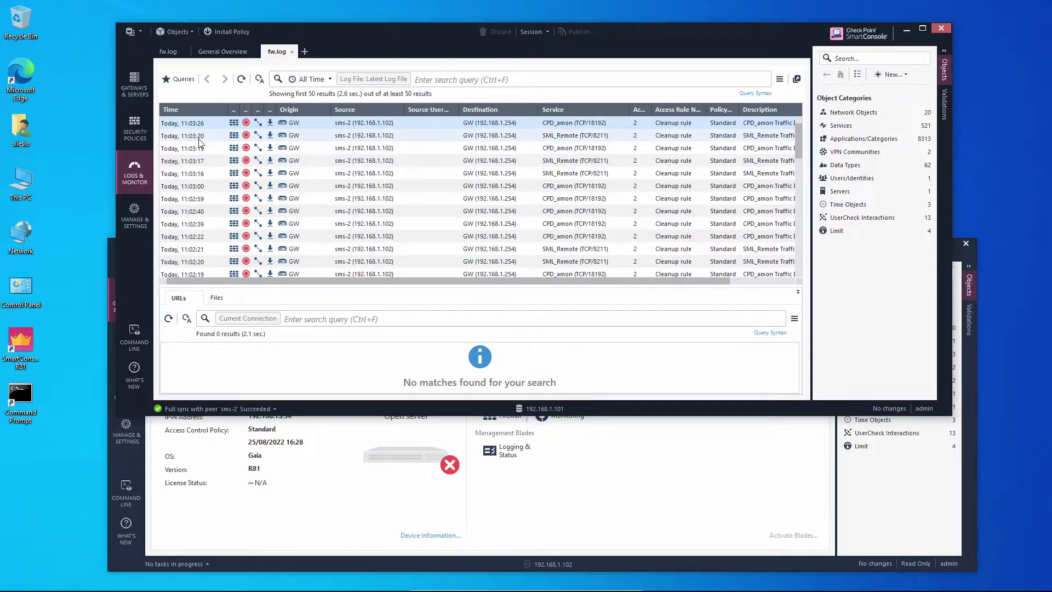
click(134, 127)
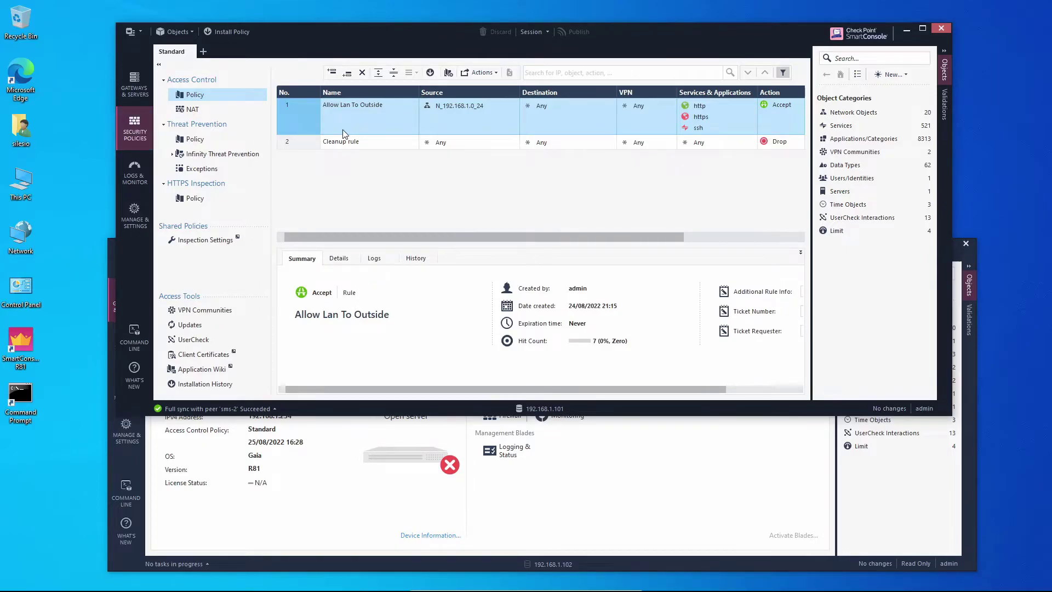
Step: Insert a new rule above rule 1 named 'SMS-2 To GW'
right_click(298, 120)
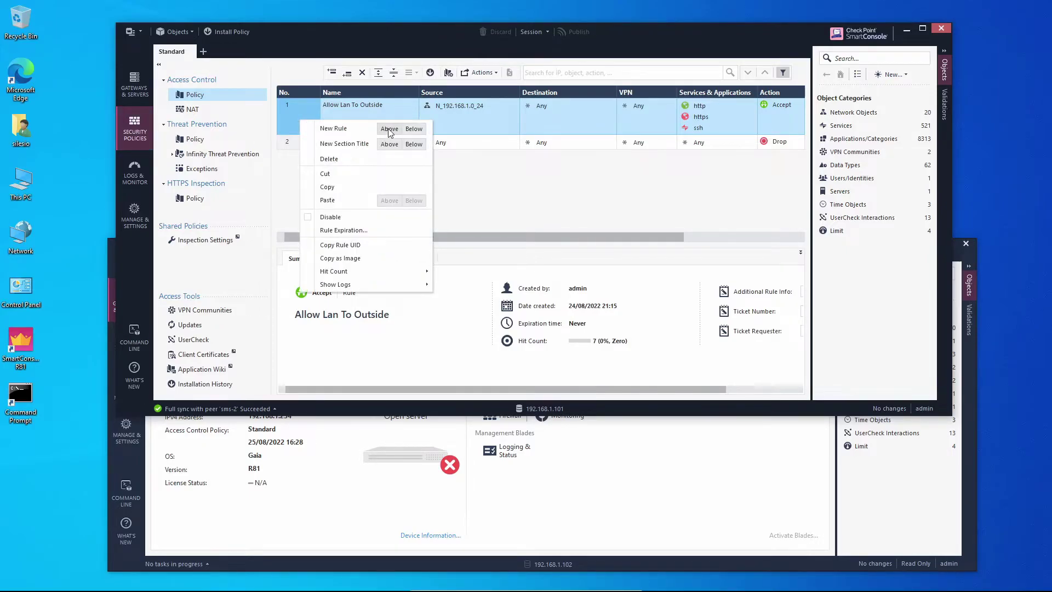
click(389, 129)
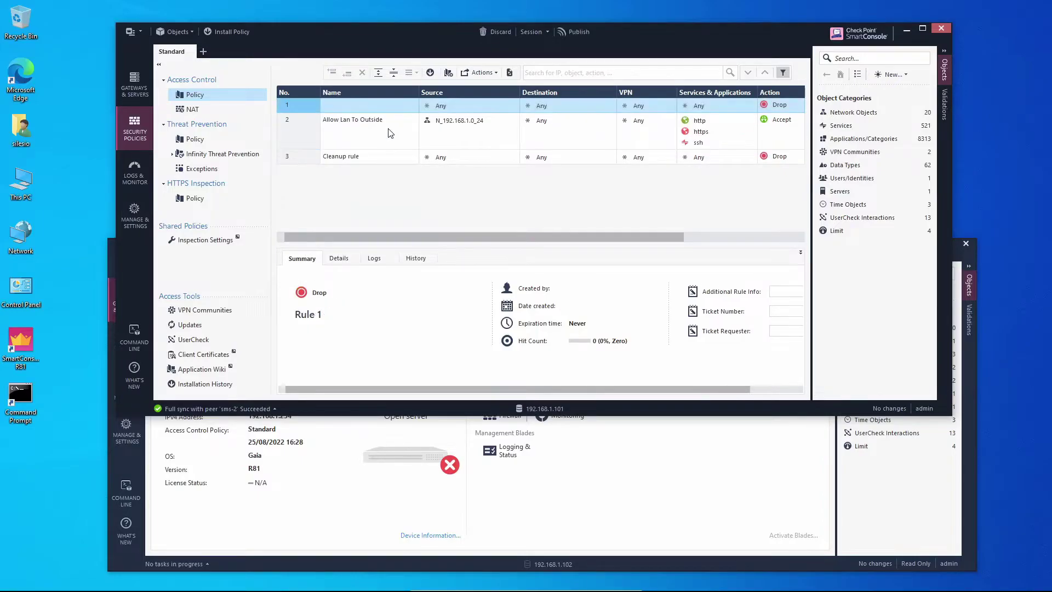
click(363, 107)
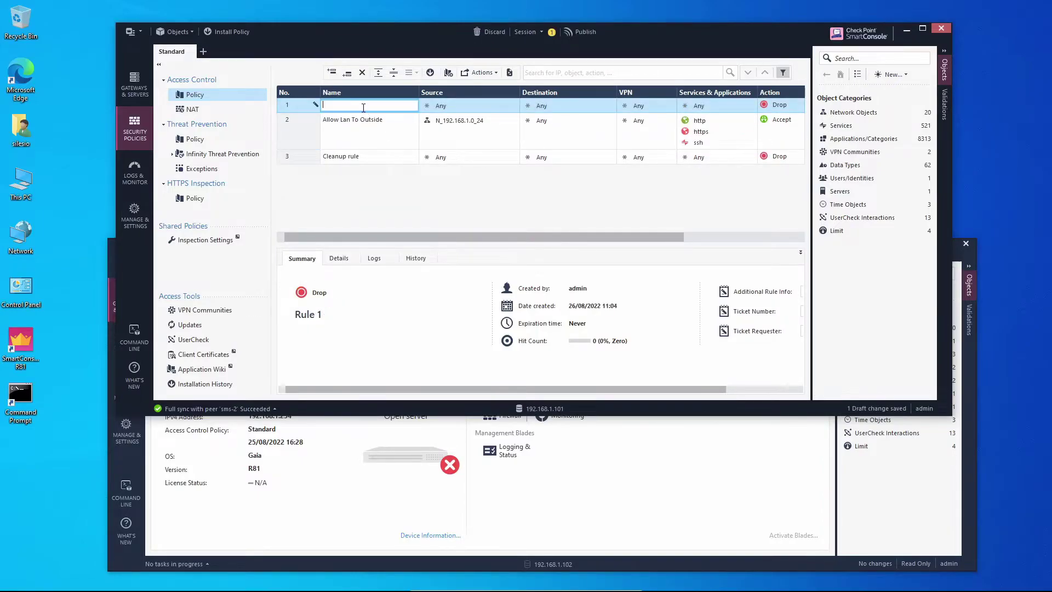
text(SMS-2 To GW)
click(504, 103)
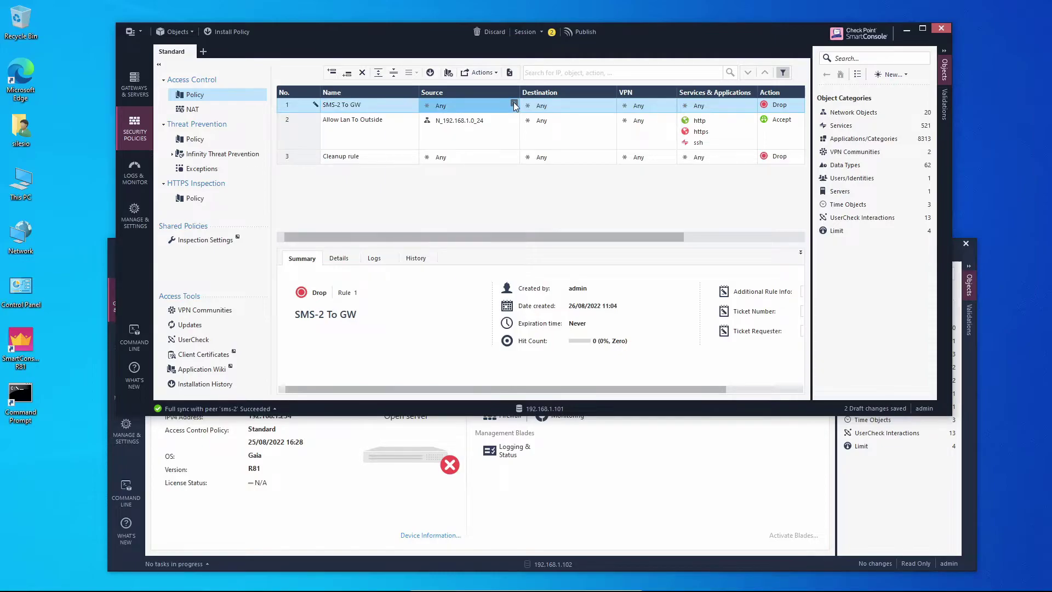
Step: Set the new rule's Source to sms-2, Destination to GW, and Action to Accept
click(514, 103)
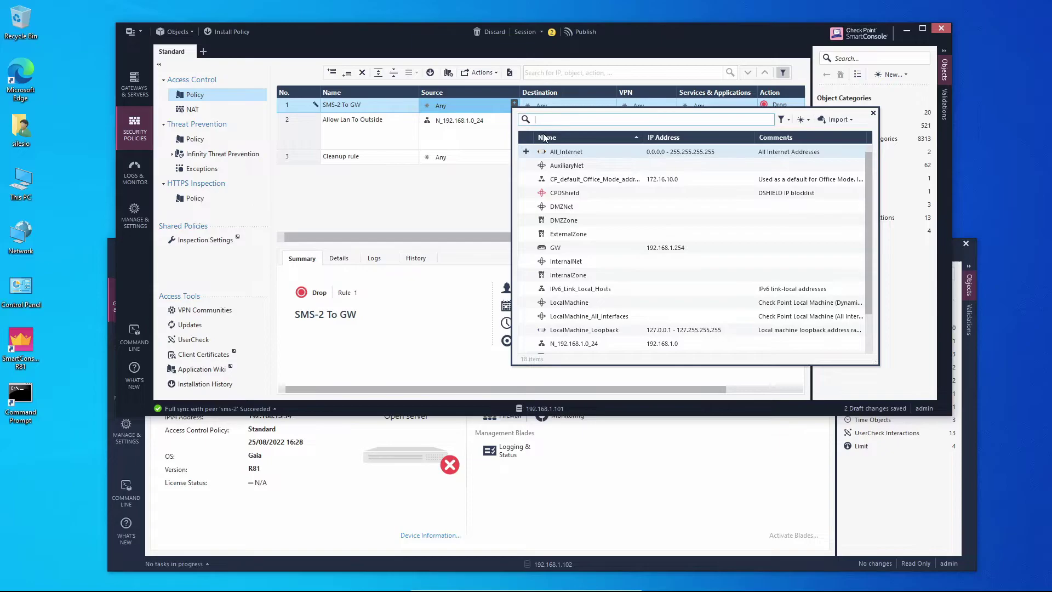
text(sms)
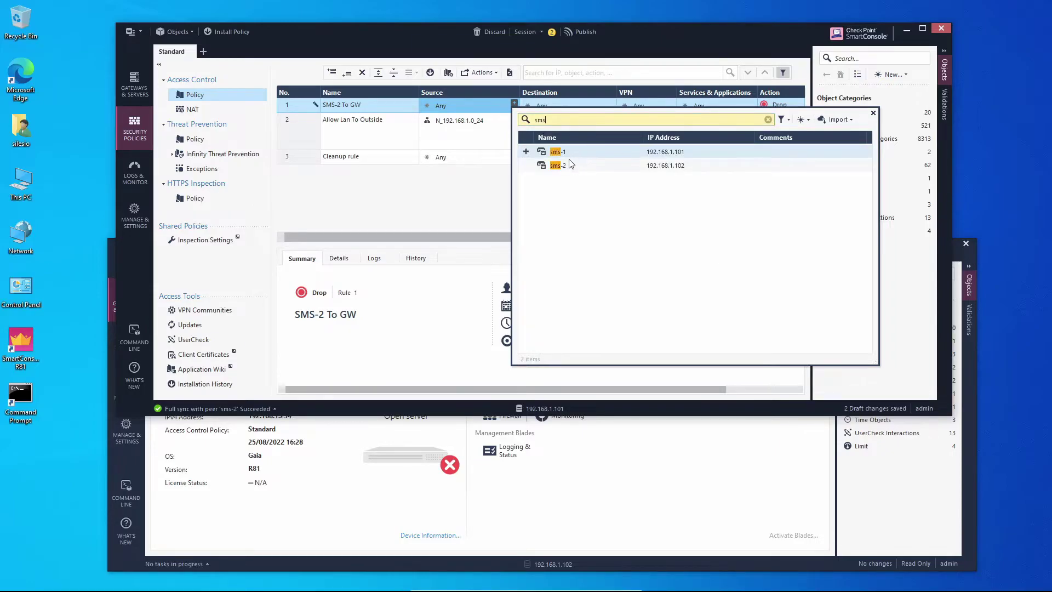
double_click(567, 159)
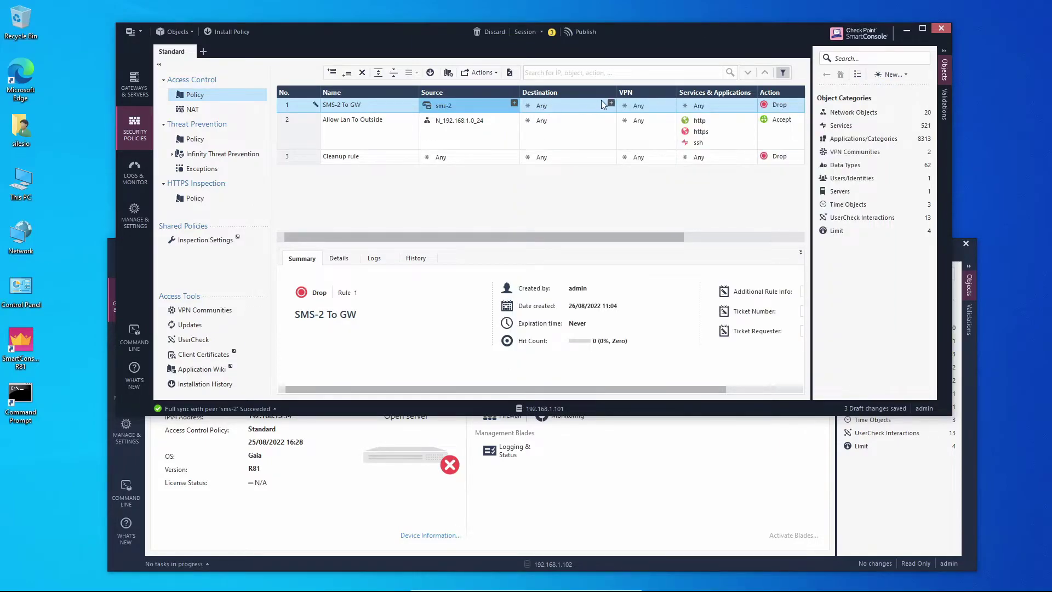
click(611, 103)
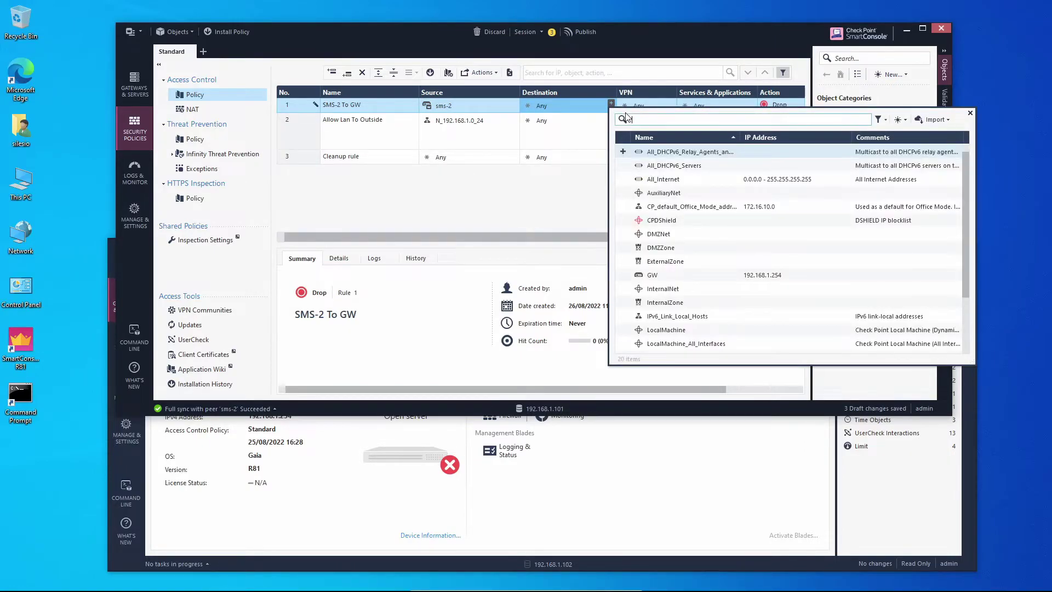
text(gw)
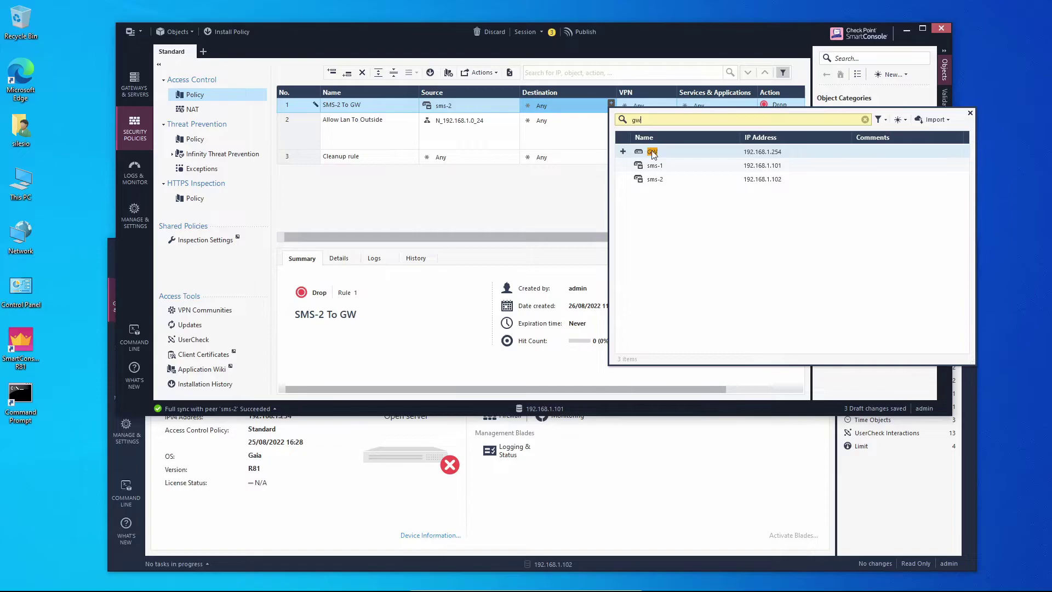
double_click(654, 153)
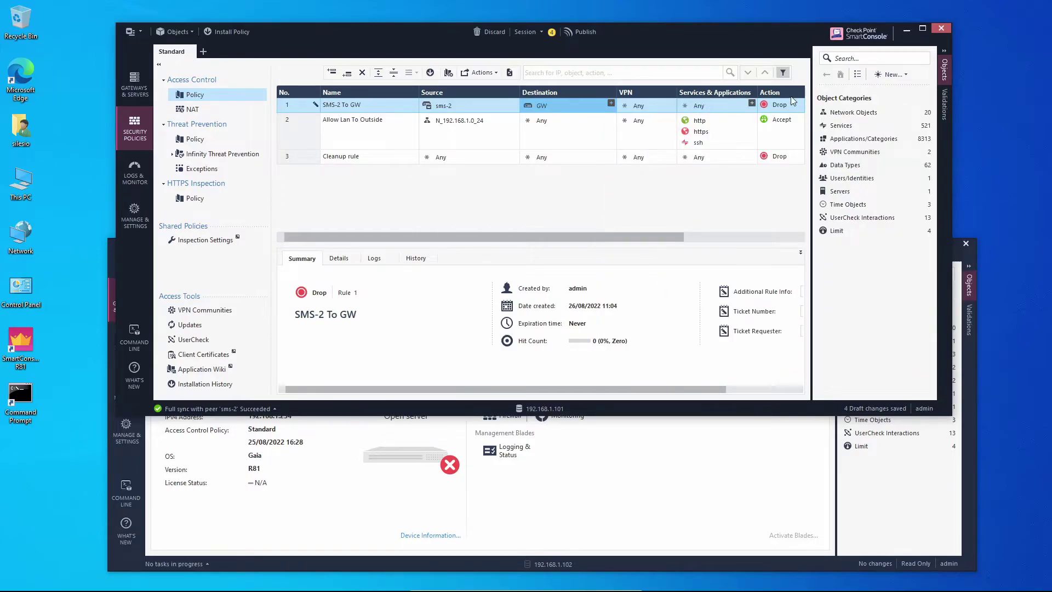
click(771, 107)
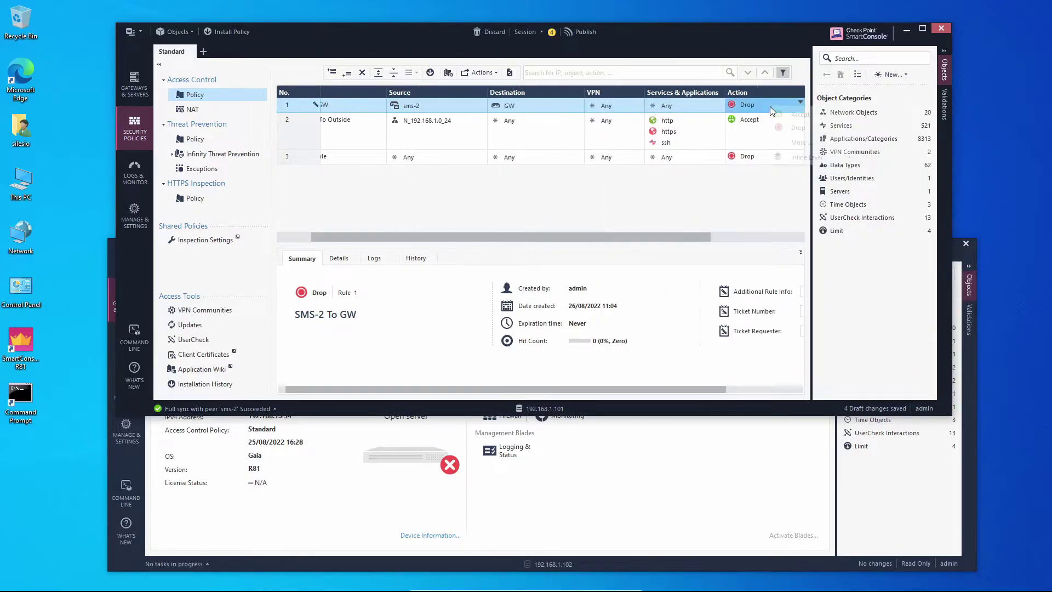
click(810, 114)
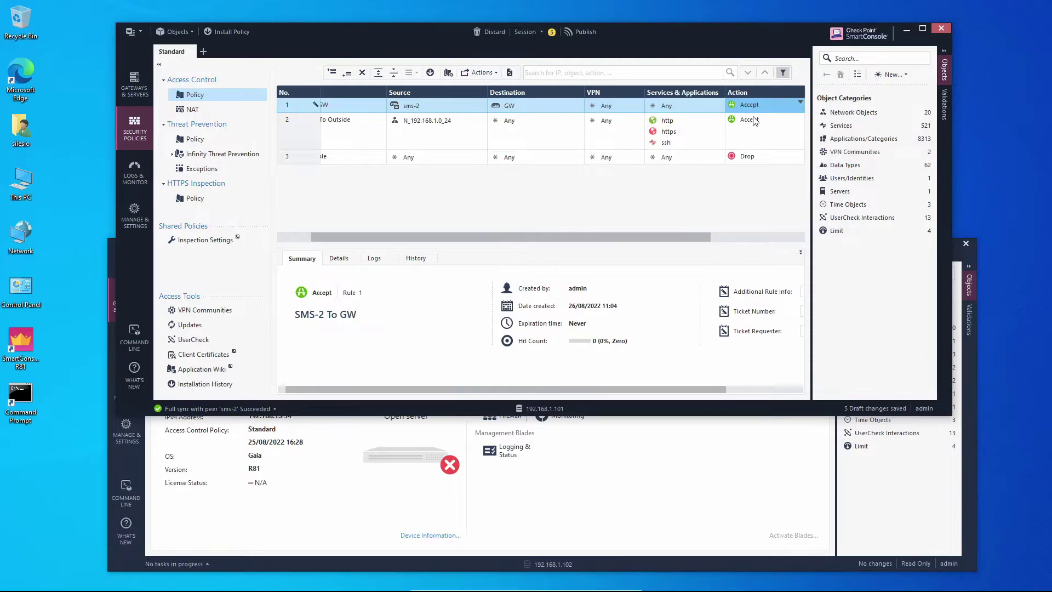
Step: Publish the drafts, install the Standard policy on GW, and show the rulebase on the second console
click(431, 73)
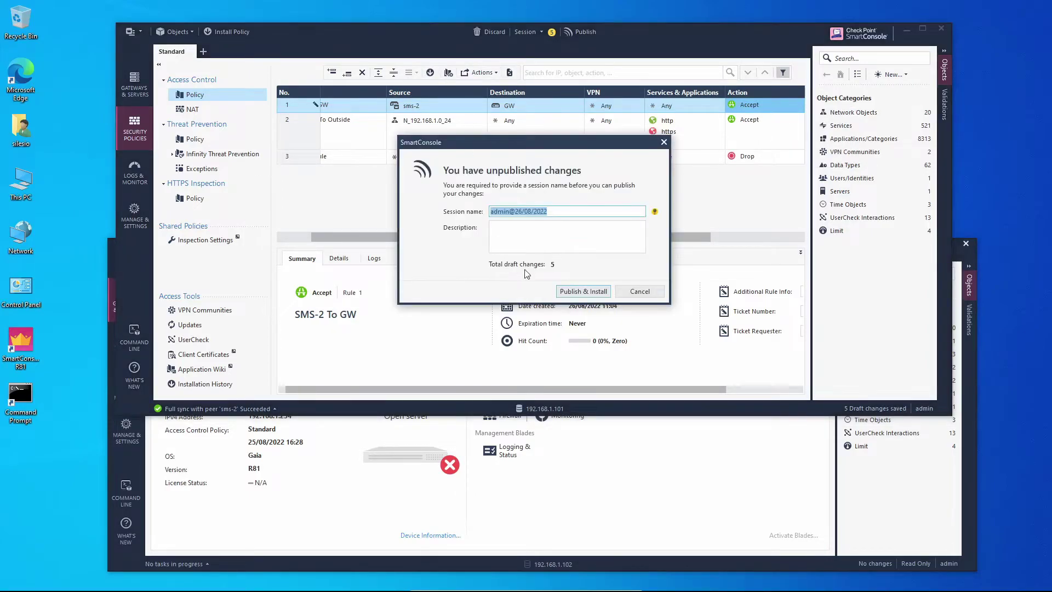
click(576, 293)
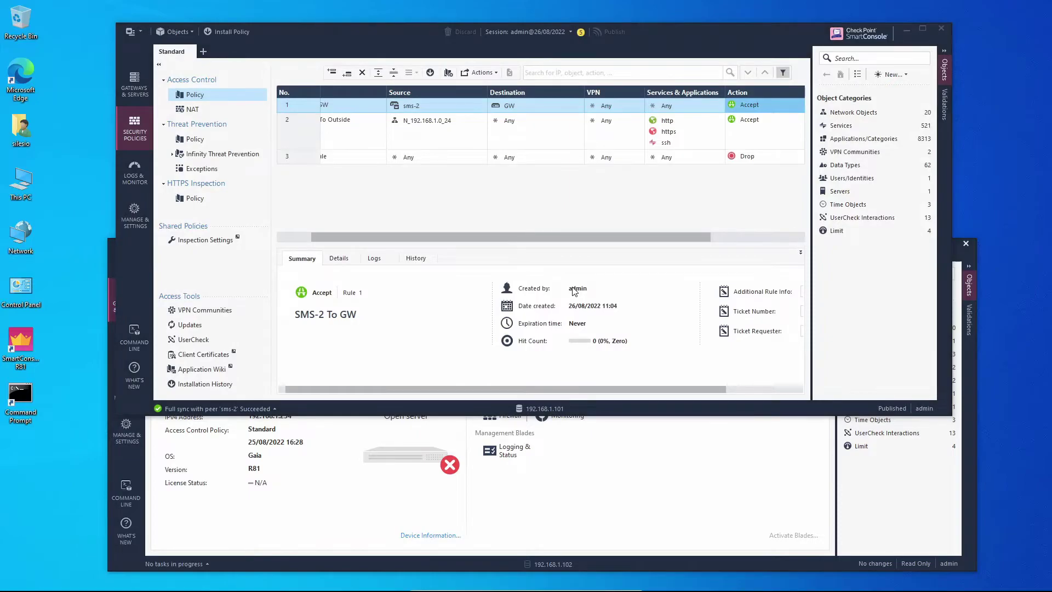
click(689, 480)
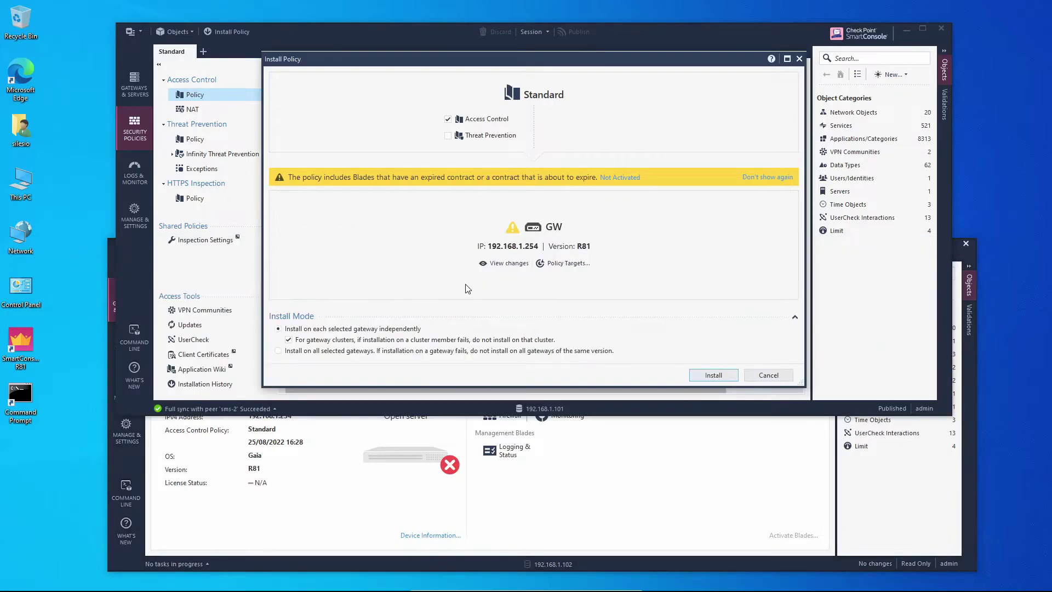
click(725, 375)
click(127, 342)
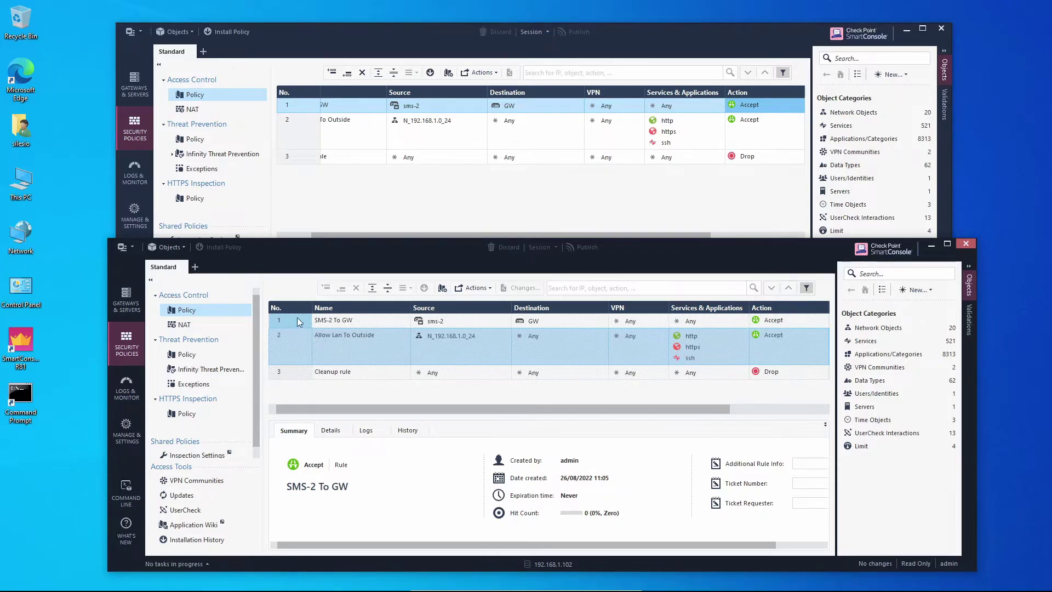
Step: Review rule 1 (SMS-2 To GW) and rule 2's source, then bring the 192.168.1.101 console forward
click(370, 325)
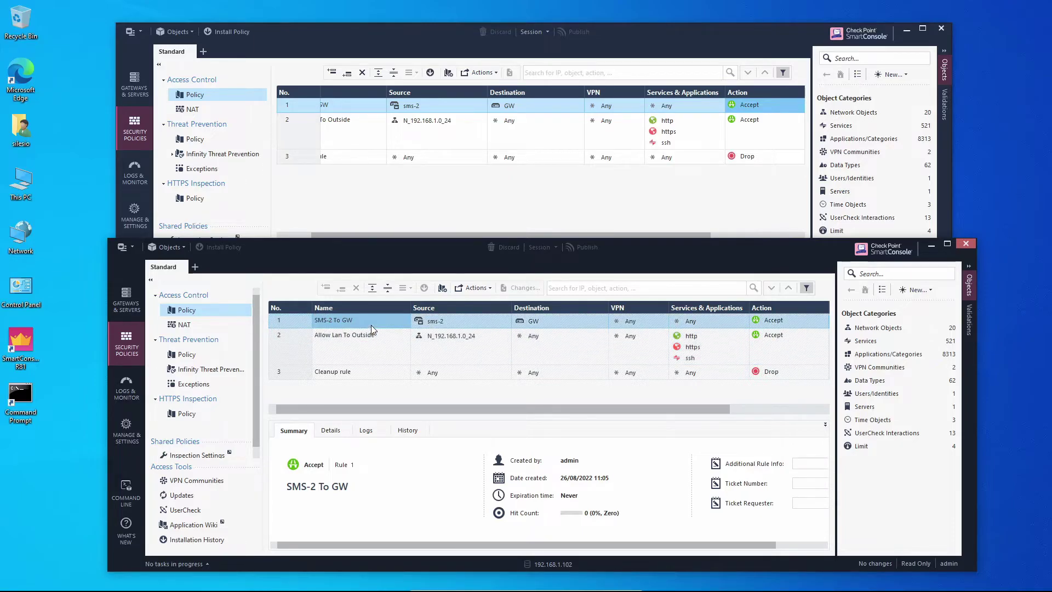
click(436, 337)
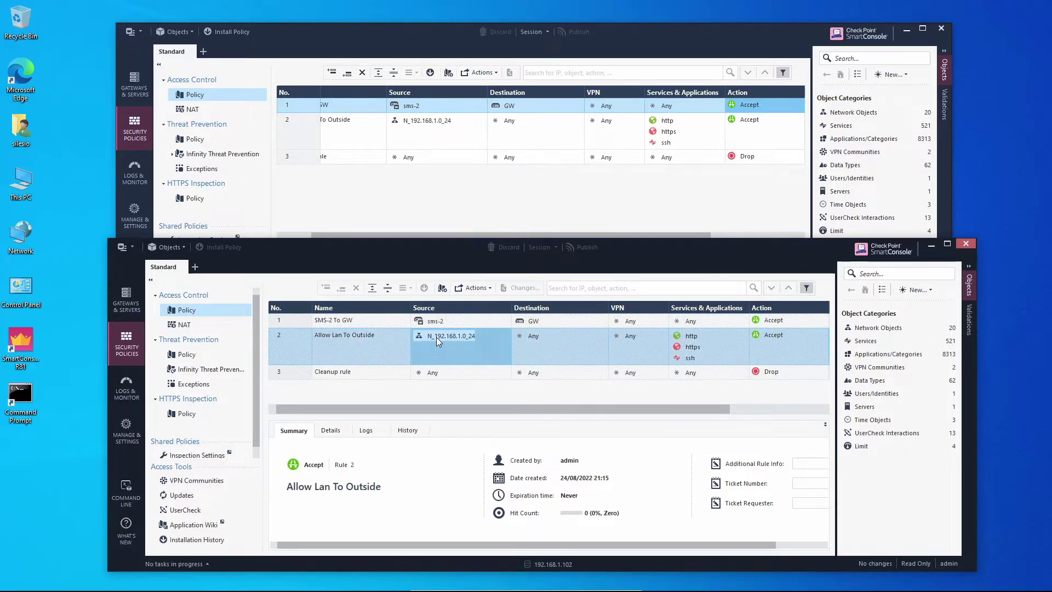
right_click(436, 337)
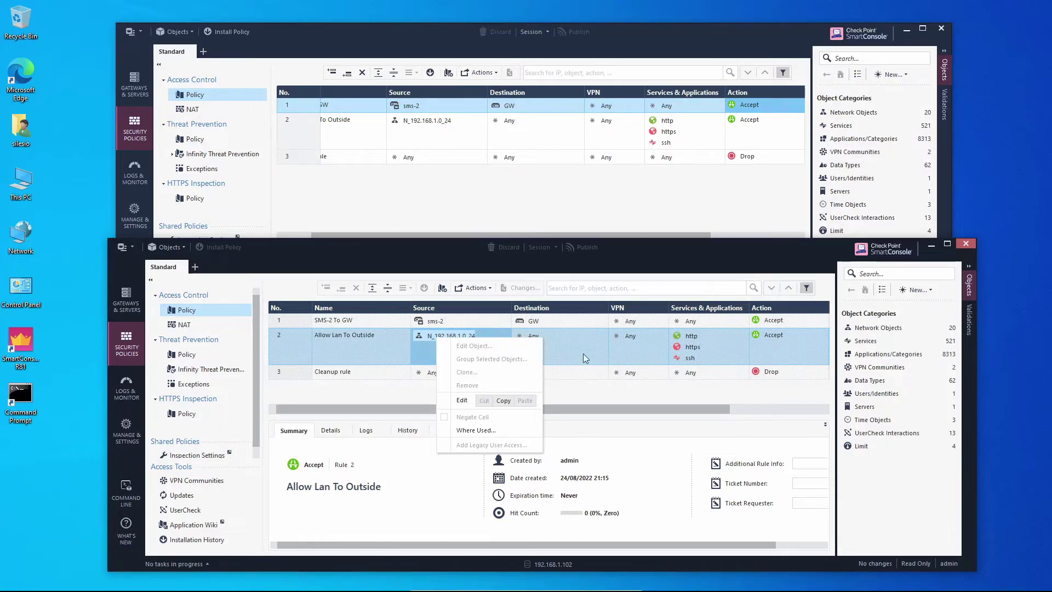
click(711, 335)
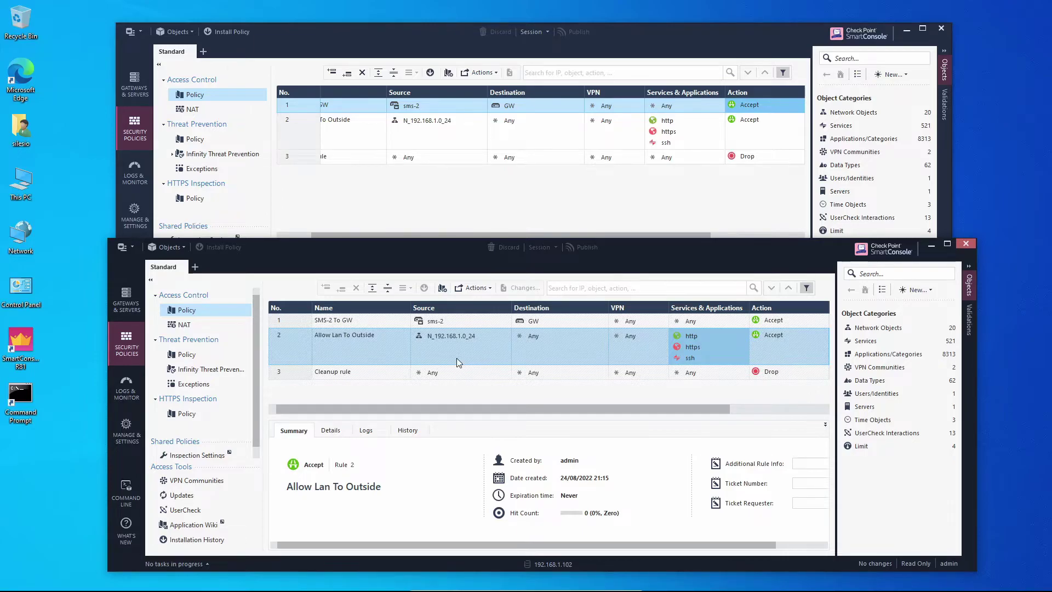
click(465, 175)
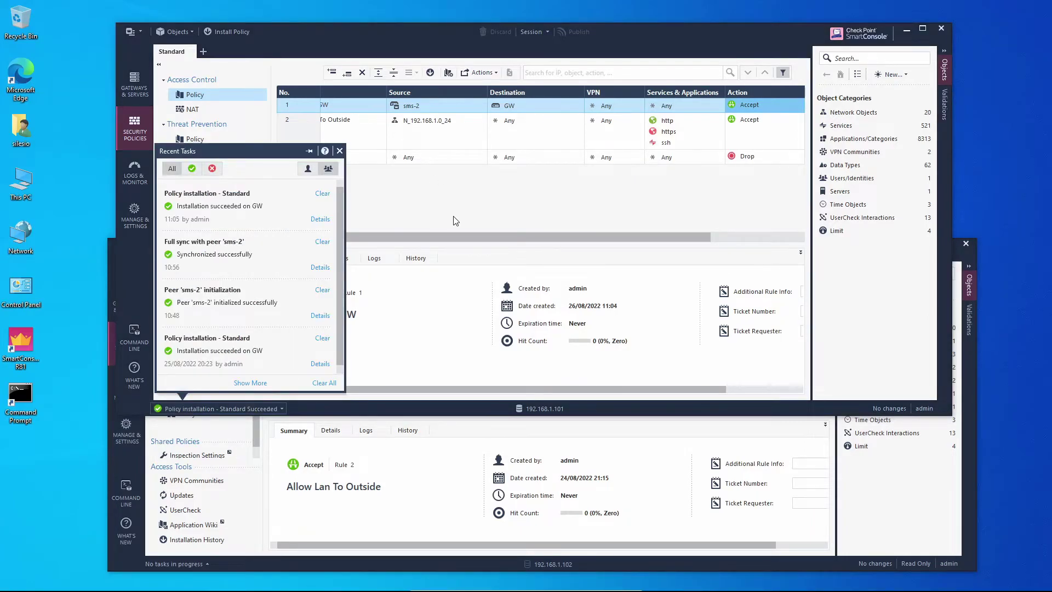
Step: Close Recent Tasks after the successful install and open the fw.log in Logs & Monitor
click(450, 218)
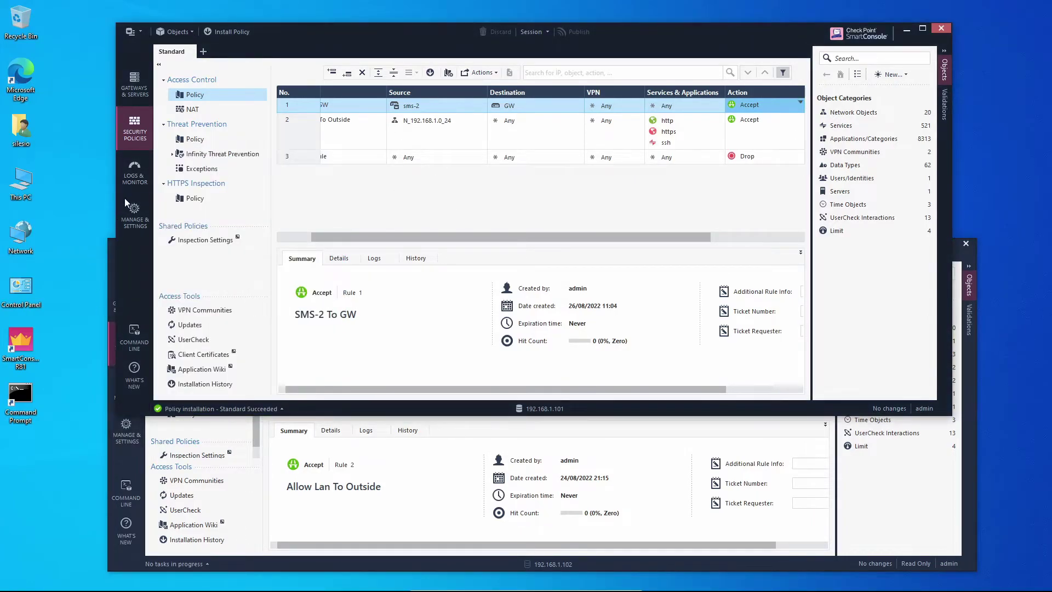
click(135, 173)
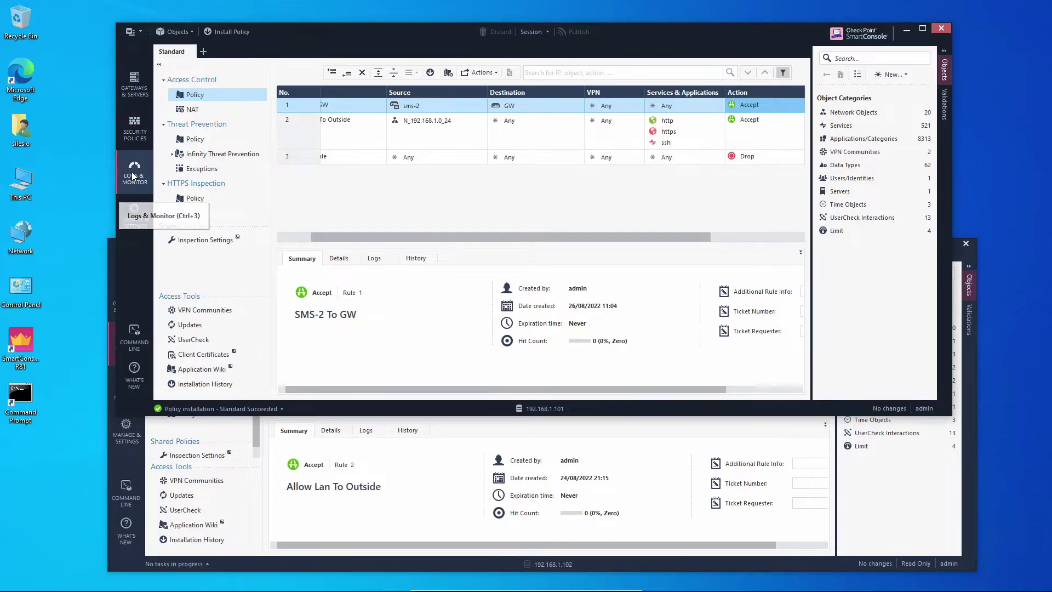
click(109, 346)
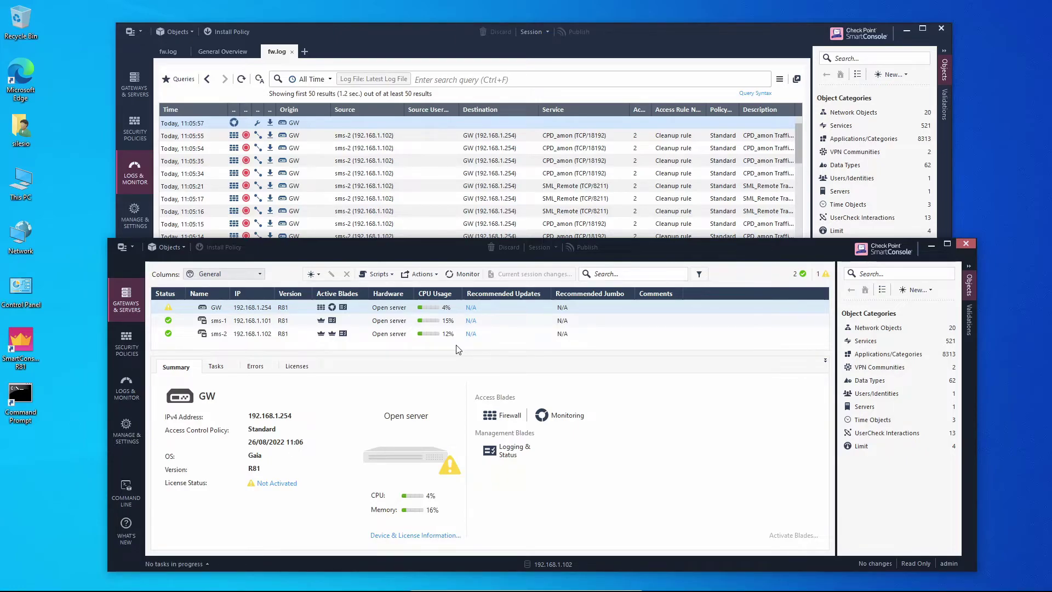
Step: Check HA status, start then cancel Set Active for sms-2, and bring the sms-1 console forward
click(543, 563)
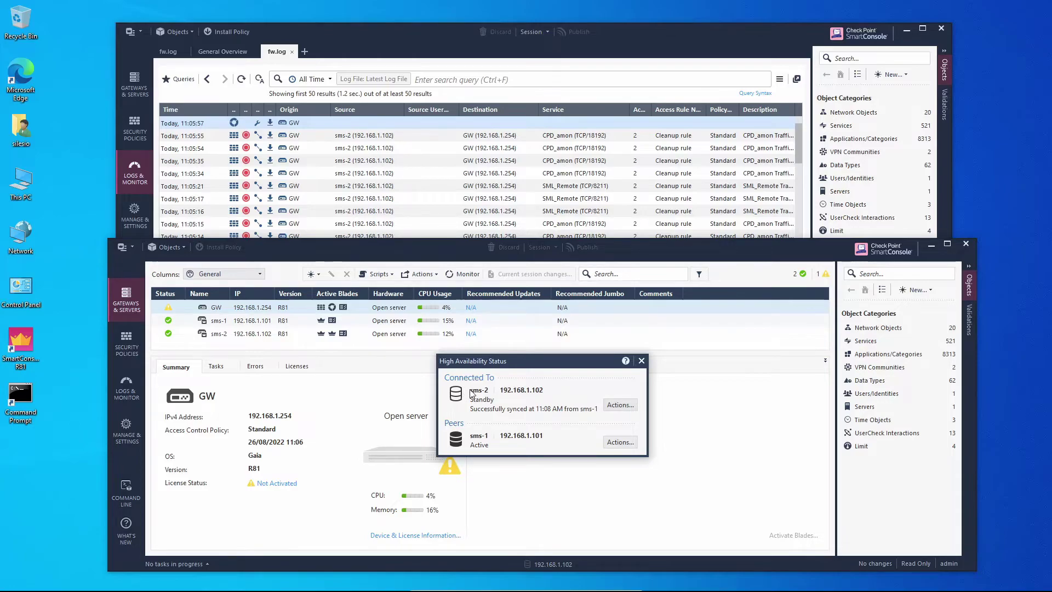
click(620, 408)
click(637, 419)
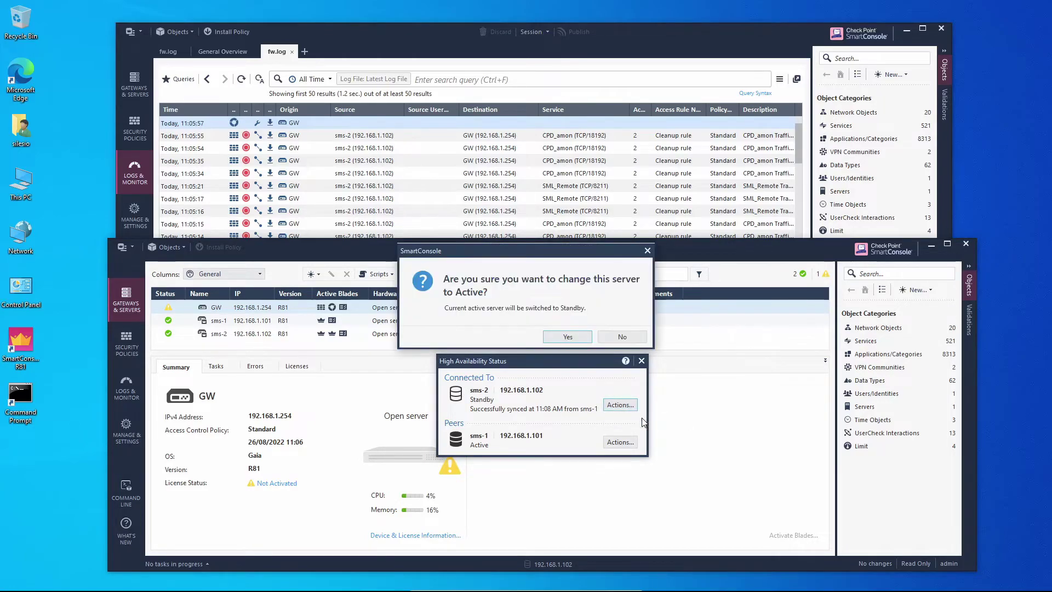
click(621, 337)
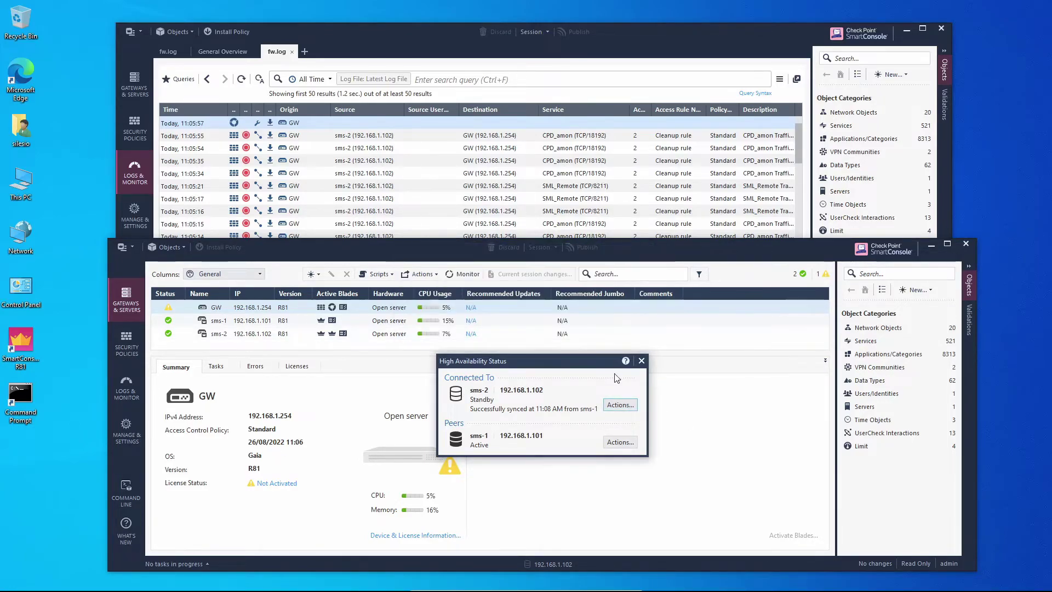
click(641, 361)
click(636, 40)
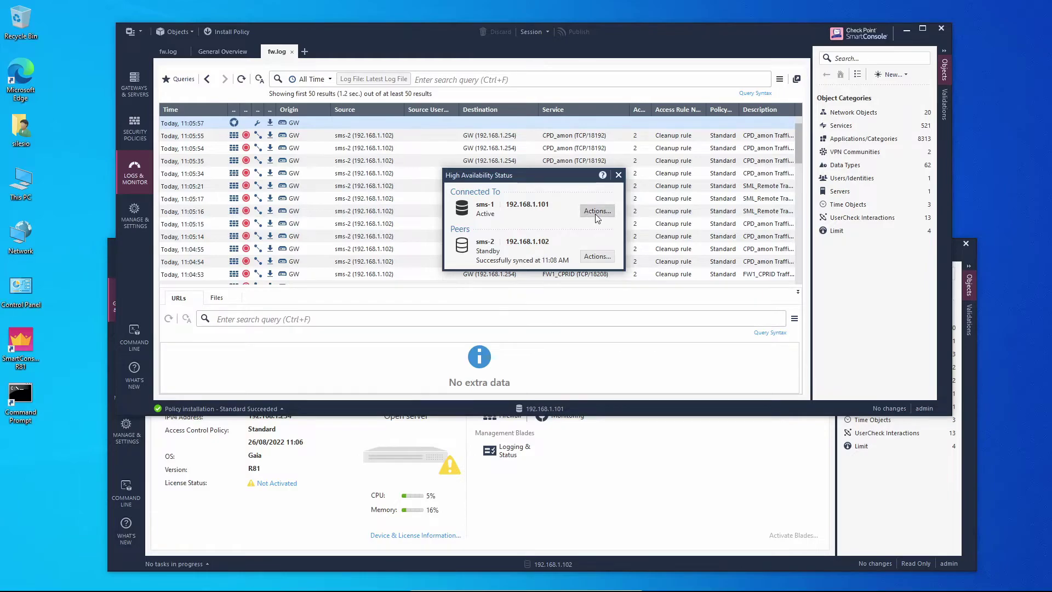
Step: Set sms-1 to Standby in HA Status, confirming and acknowledging the disconnection warning
click(597, 210)
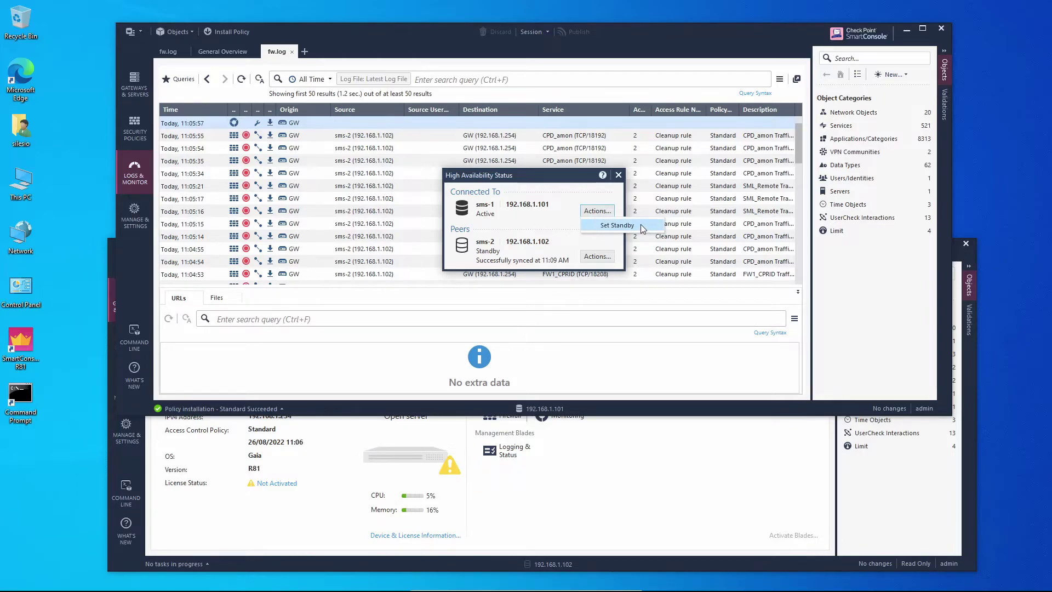
click(641, 227)
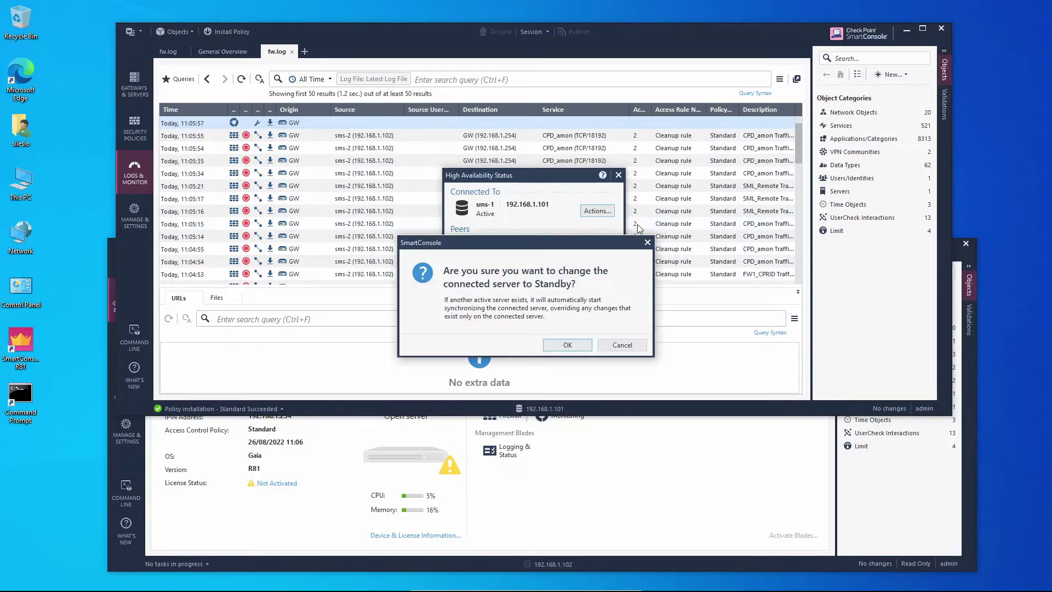
click(570, 344)
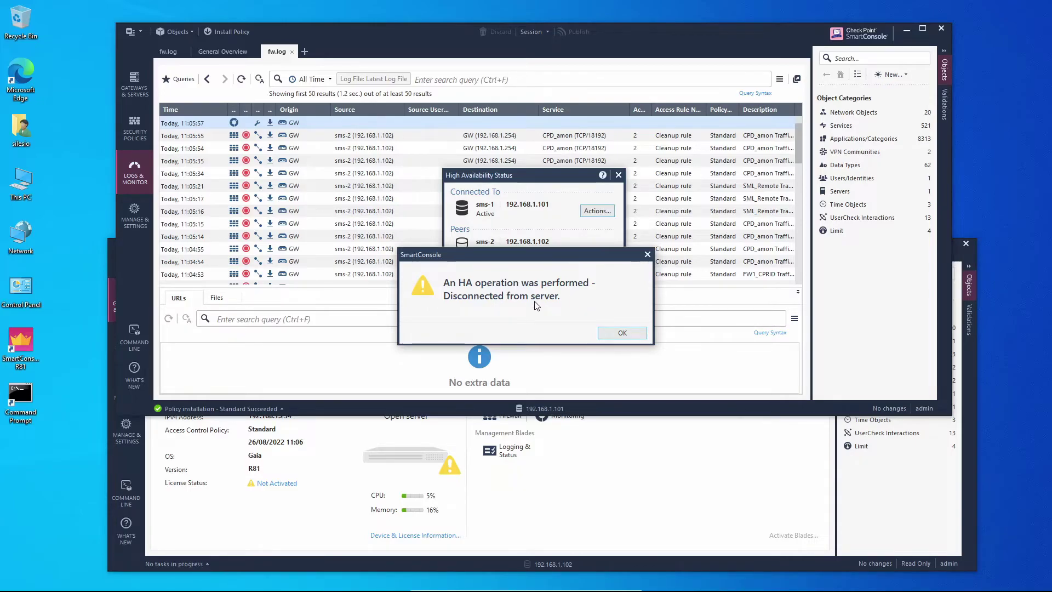
click(623, 334)
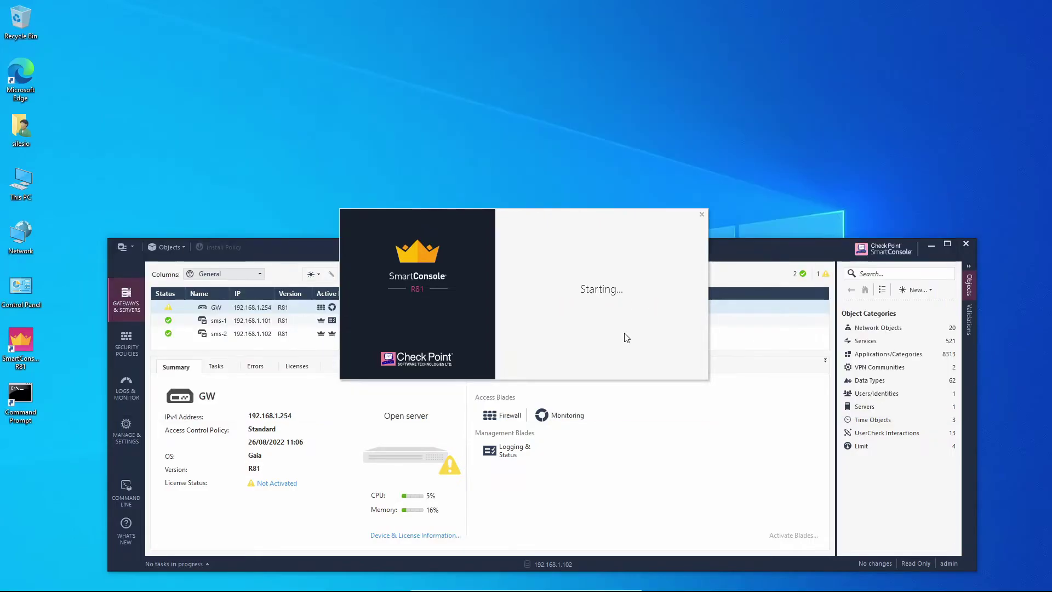
Step: Set sms-2 Active from the 192.168.1.102 console's HA Status, confirm, then close the console
click(649, 394)
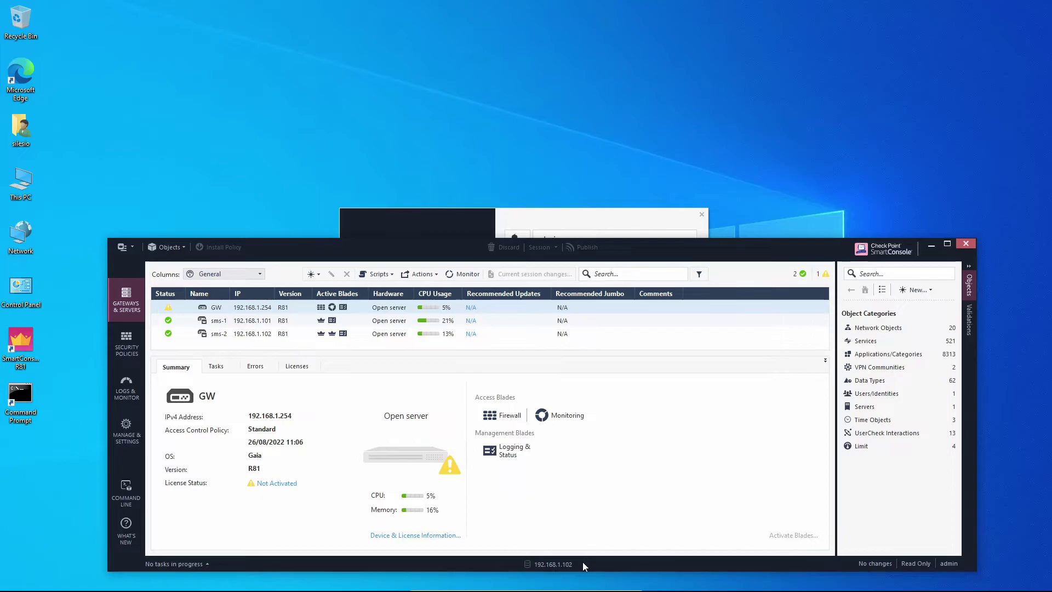
click(556, 563)
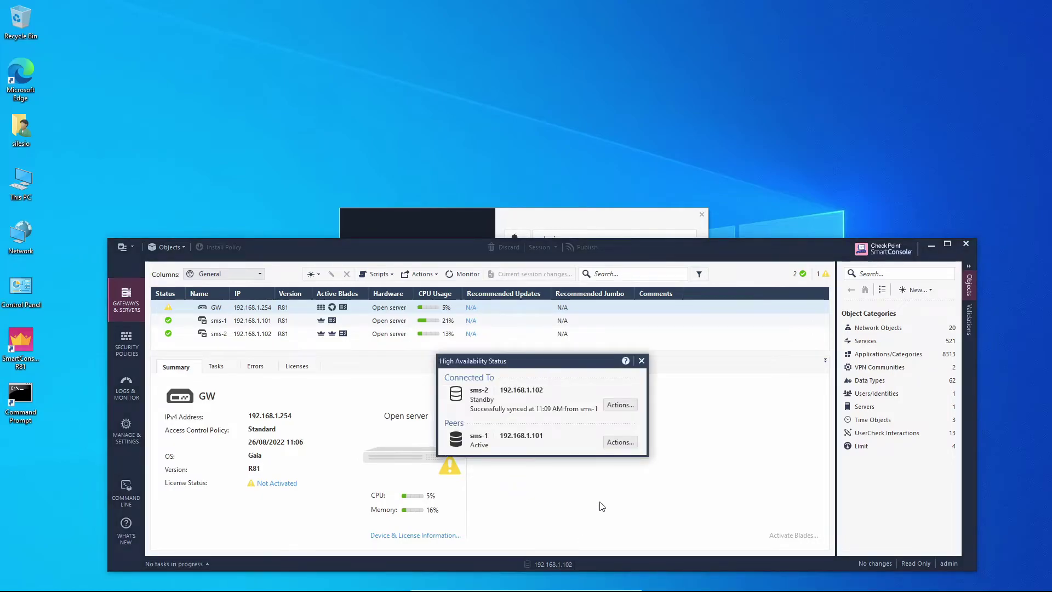
click(620, 405)
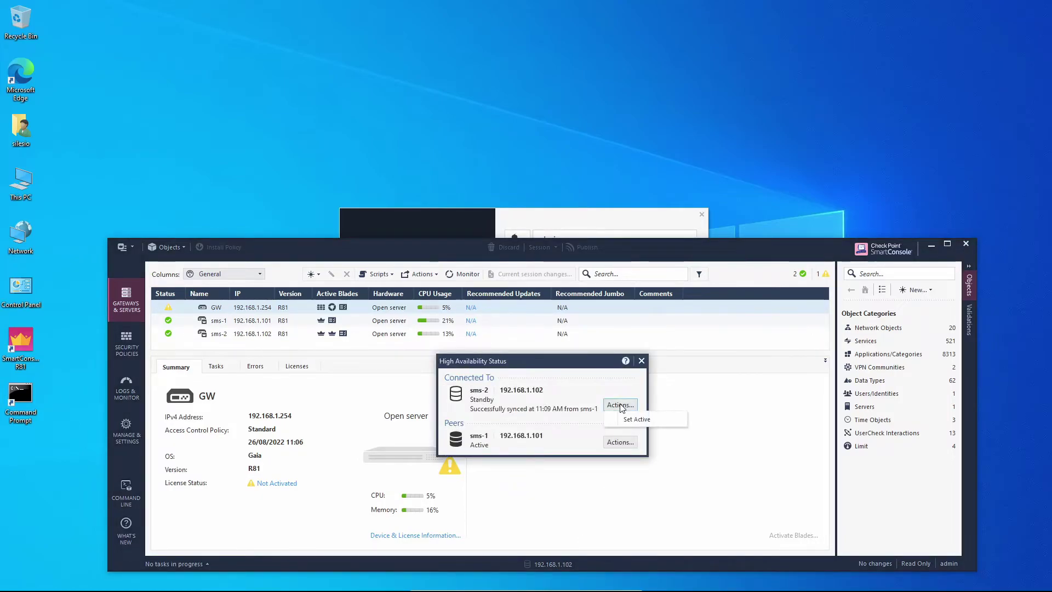
click(659, 419)
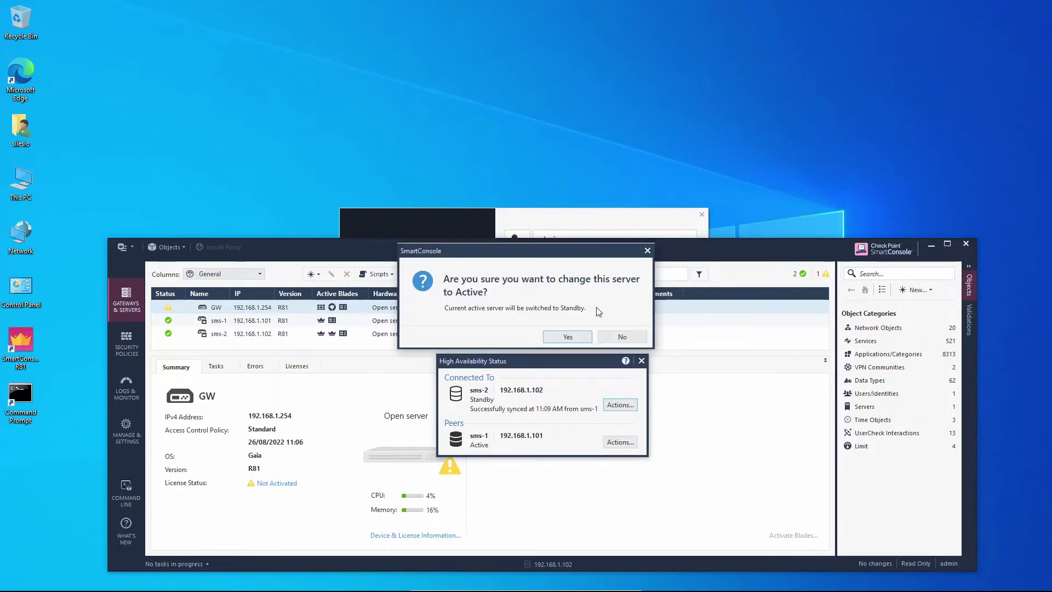
click(578, 337)
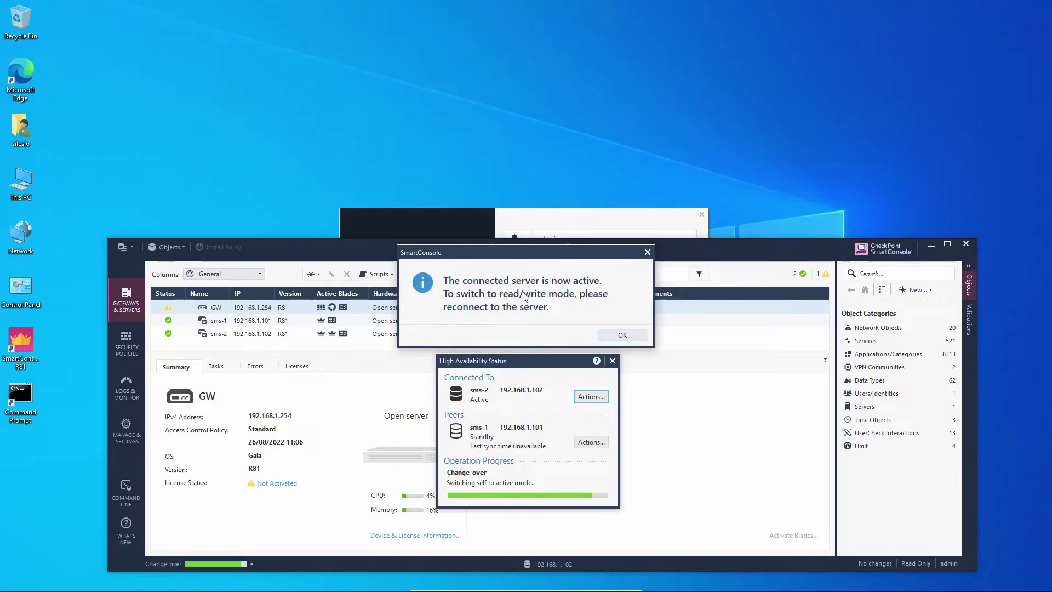
click(626, 334)
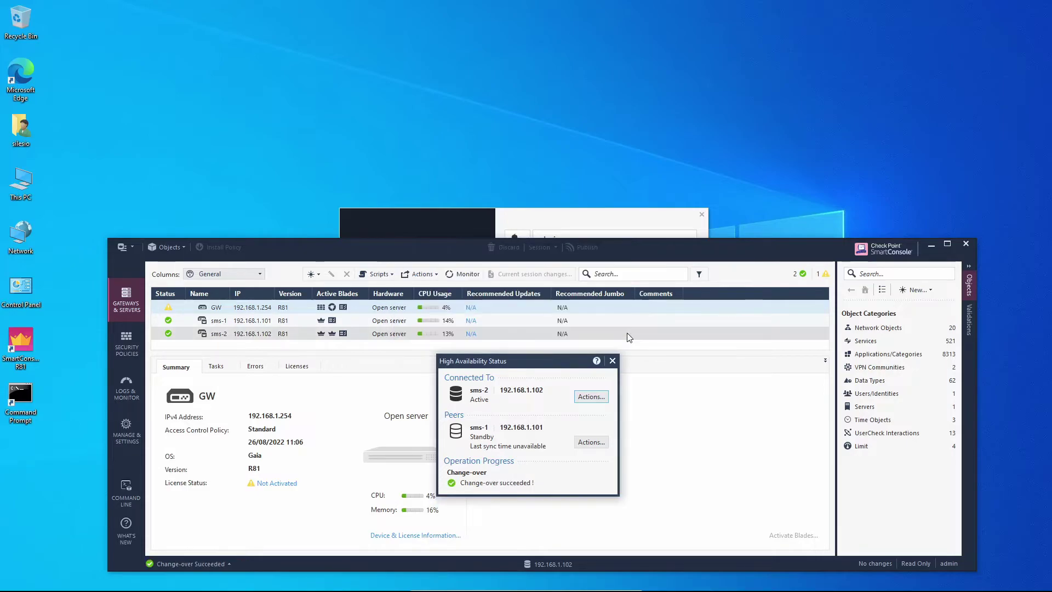
click(612, 361)
click(963, 244)
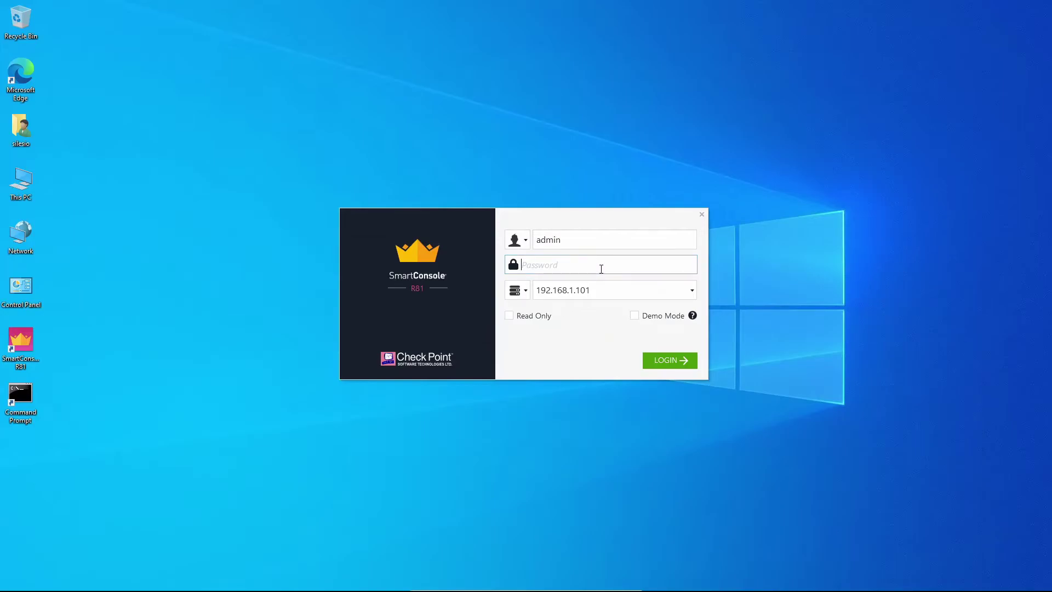
Step: Log in to server 192.168.1.102 with the admin password and open the HA status
key(Caps_Lock)
key(Caps_Lock)
click(621, 298)
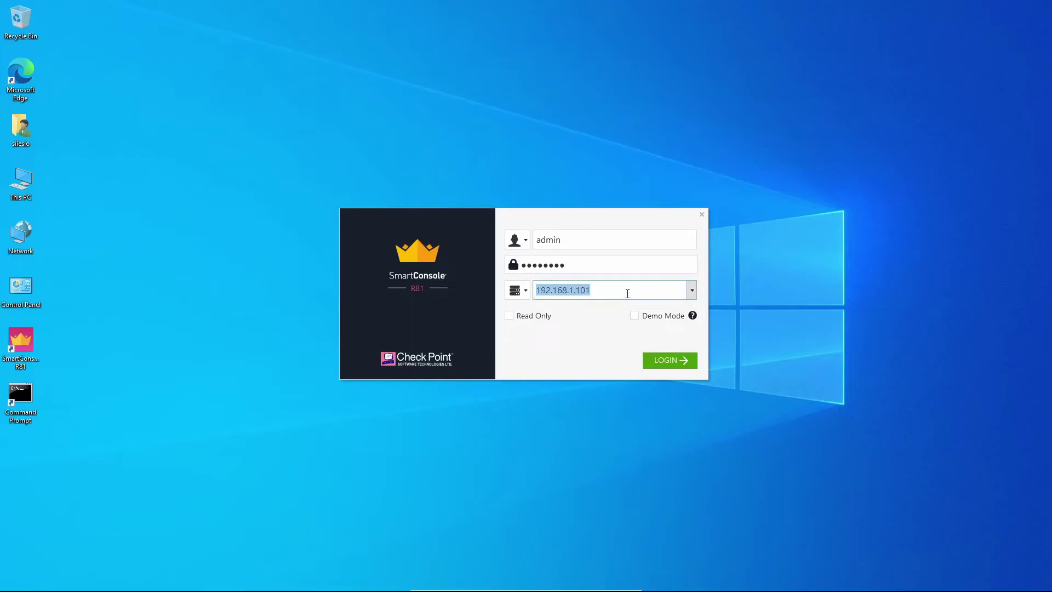
click(628, 293)
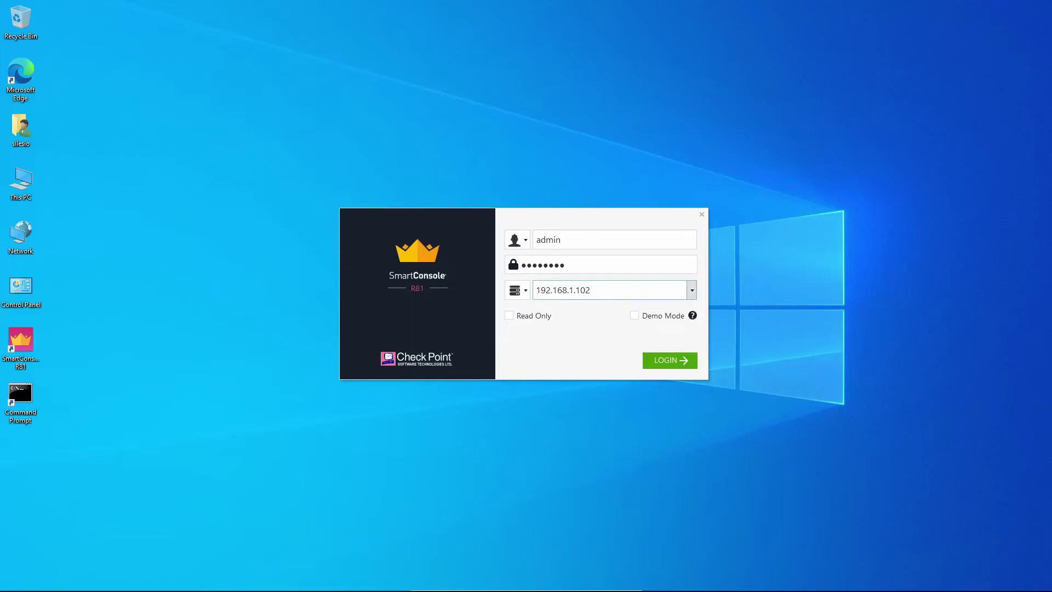
click(669, 361)
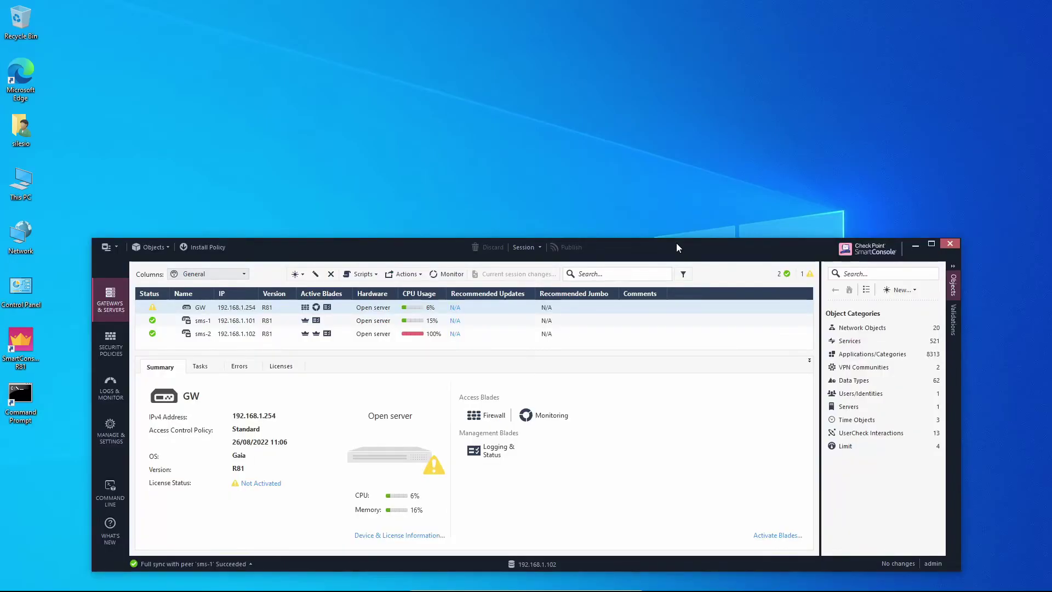
click(525, 565)
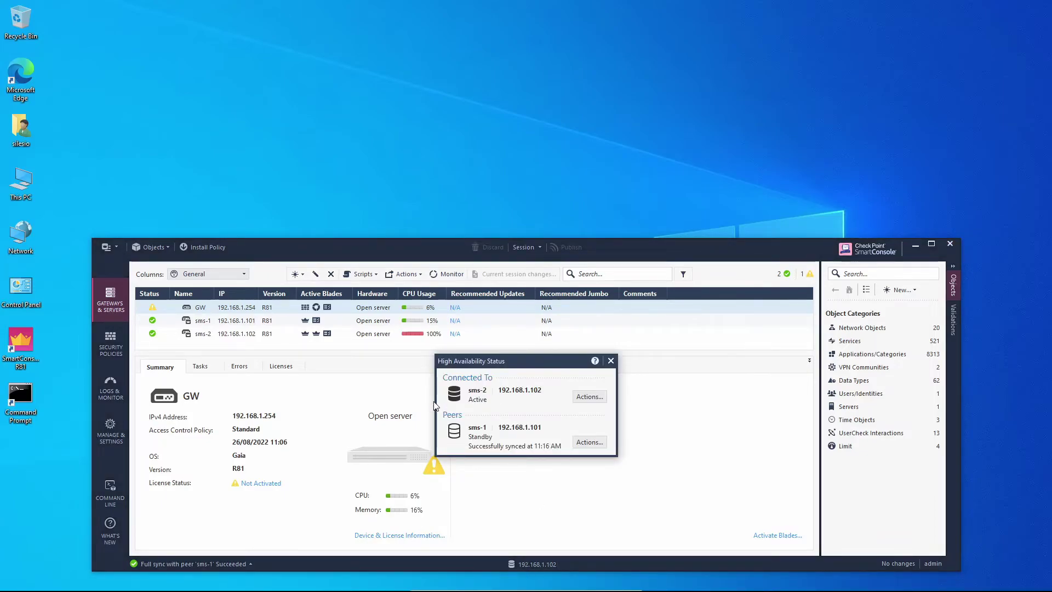
Step: Dismiss the HA status summary, load the IIS Windows Server page (192.168.2.1) in Edge, and return to SmartConsole logs
click(611, 360)
click(119, 337)
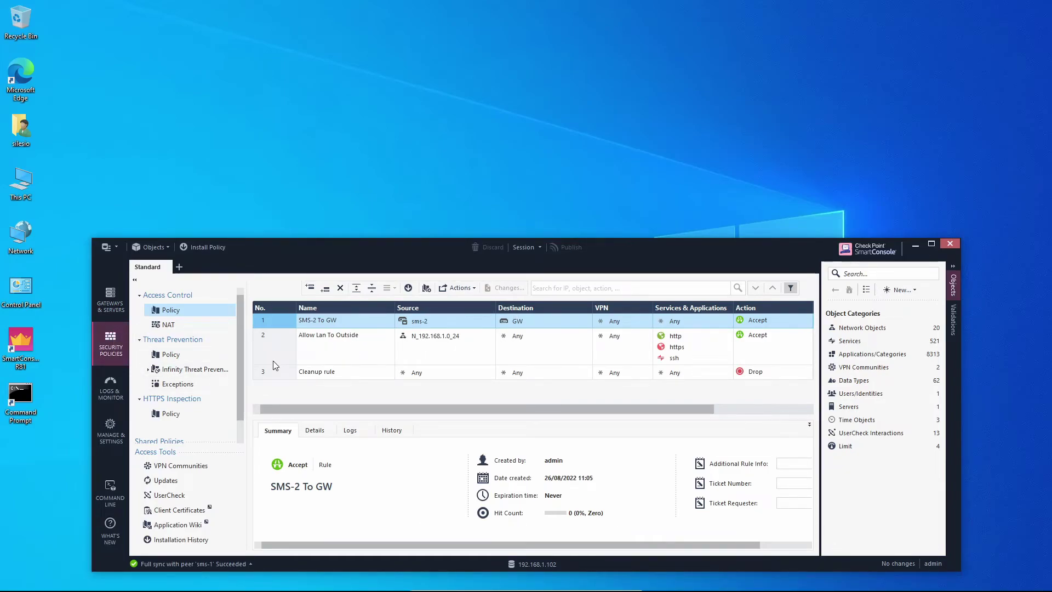
double_click(22, 78)
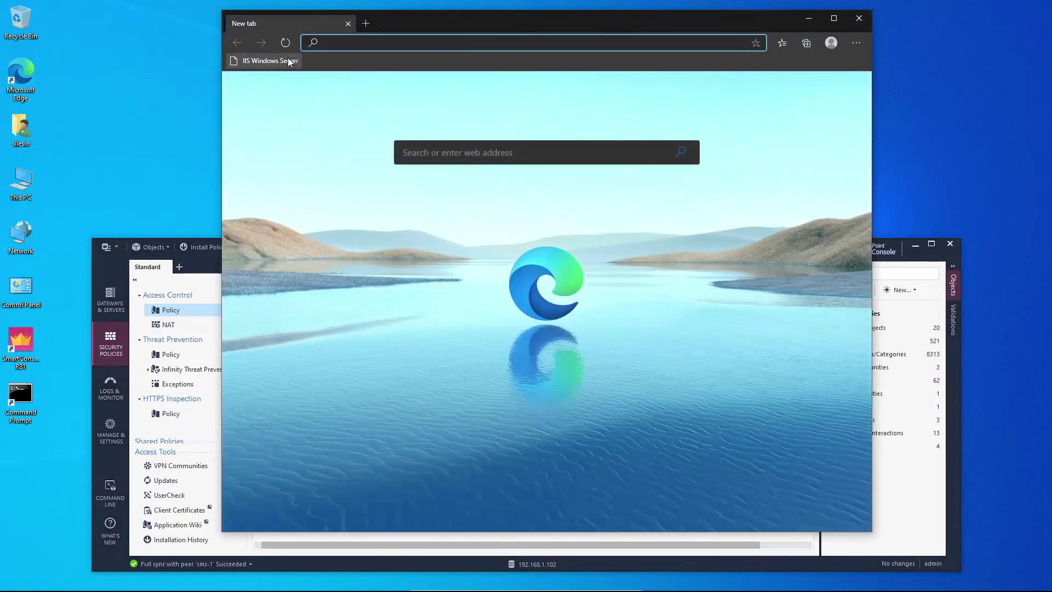
click(288, 59)
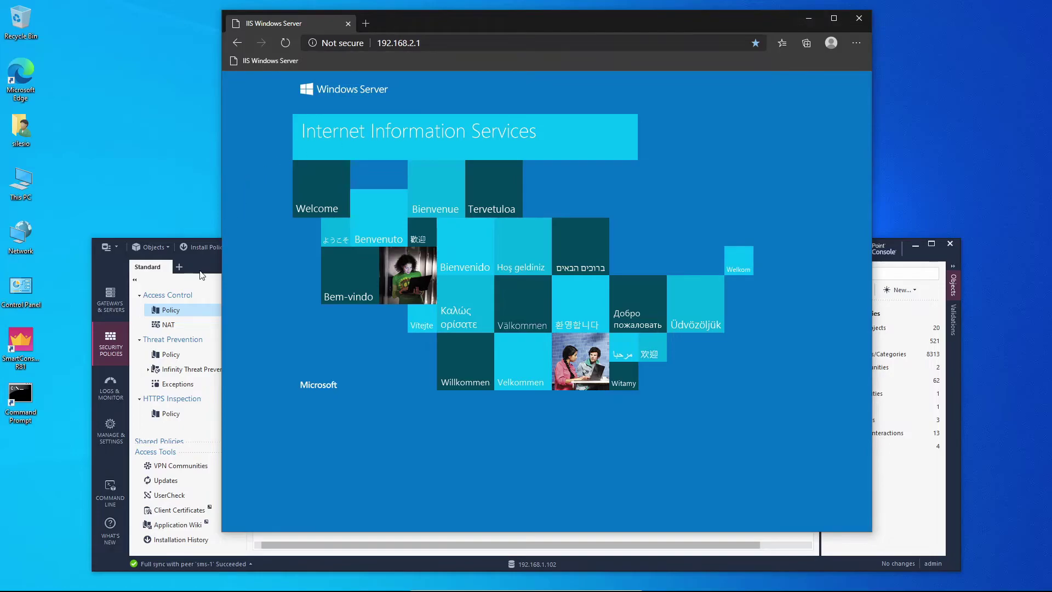
click(101, 403)
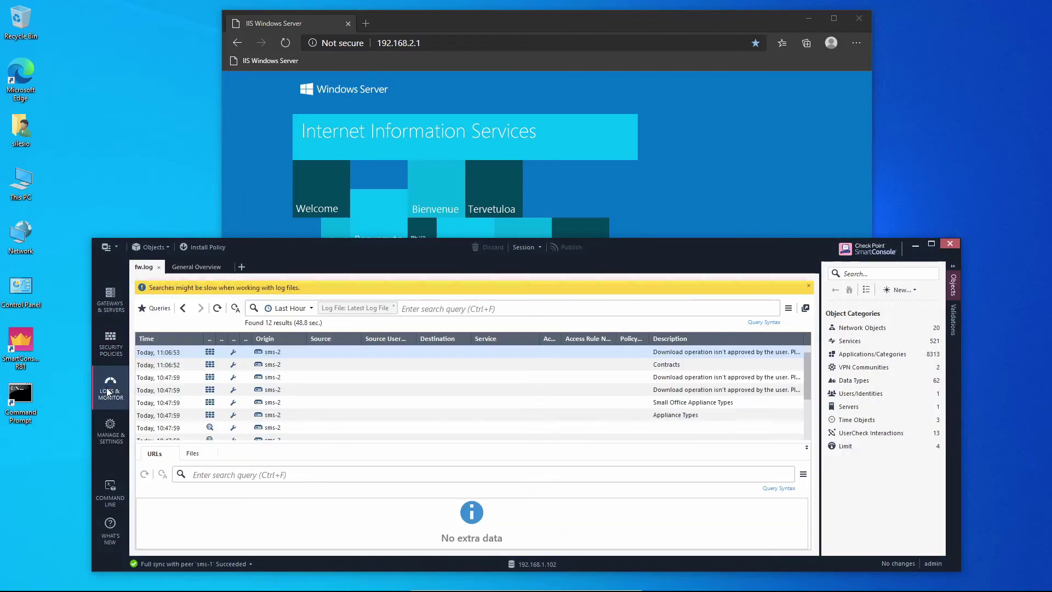
Step: Refresh the logs, open the newest sms-2 fw.log across All Time, then browse Network Objects
click(217, 308)
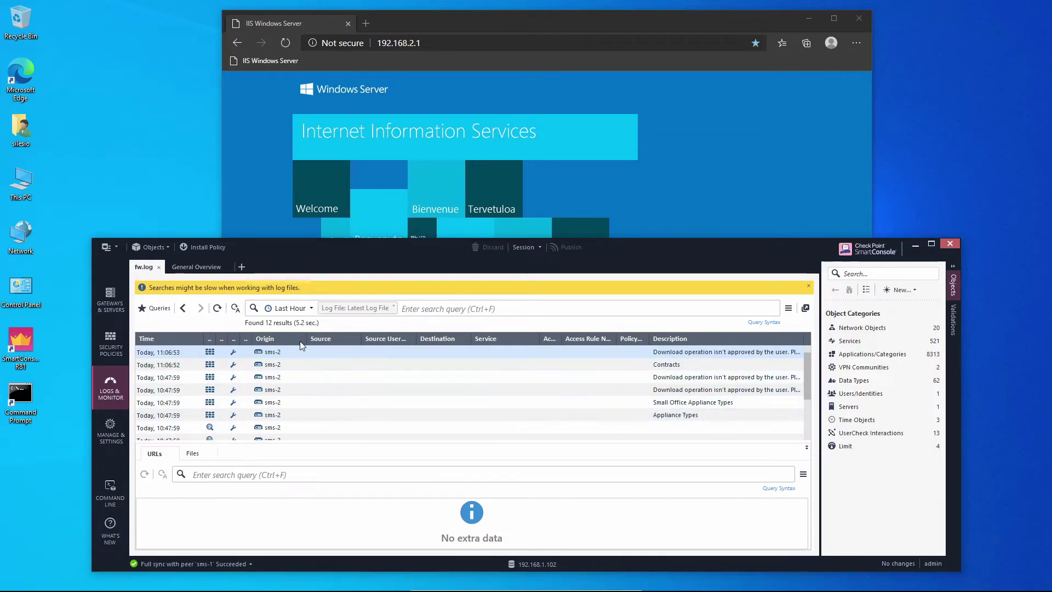
click(372, 308)
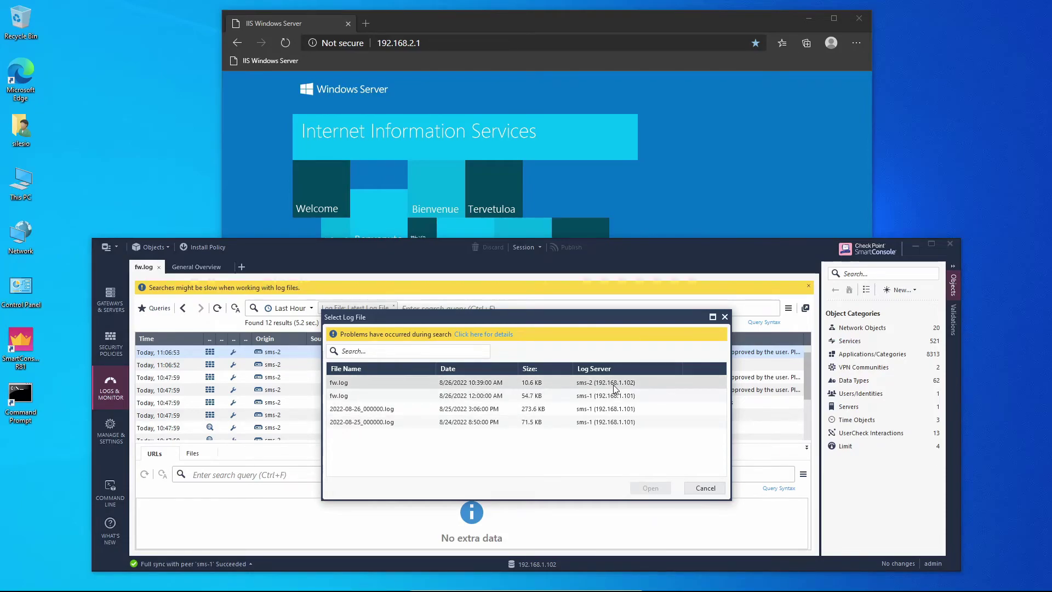
double_click(351, 382)
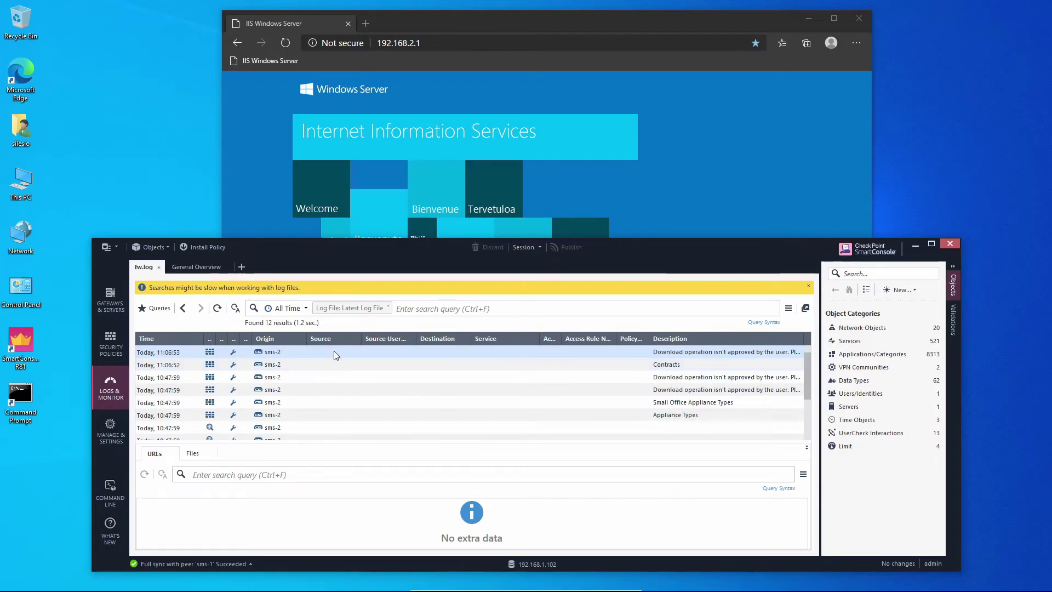
click(861, 328)
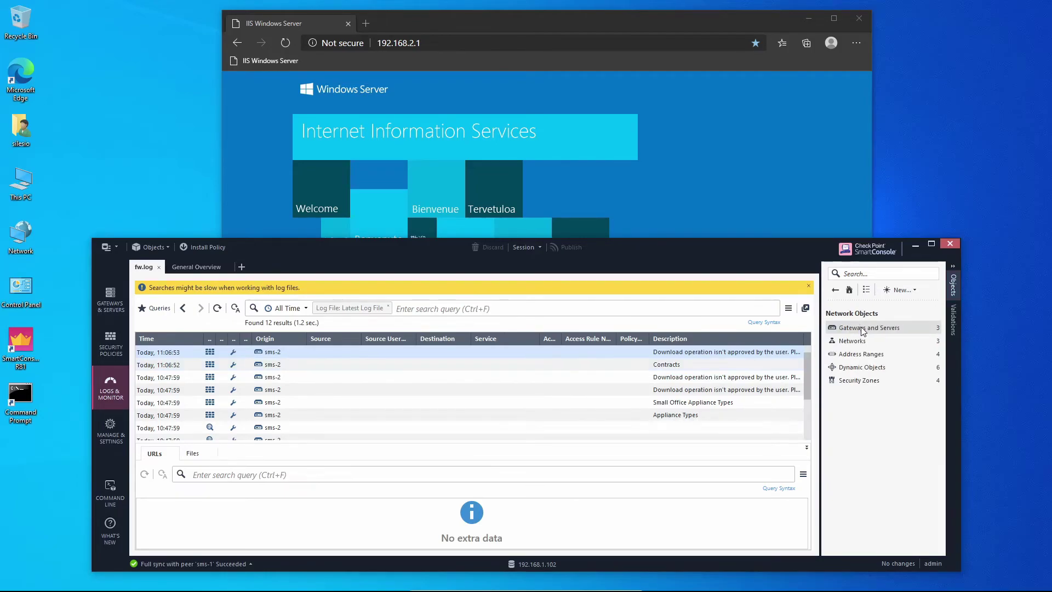
Step: Add sms-2 as a second log server for GW alongside sms-1 and save it
click(861, 328)
click(863, 330)
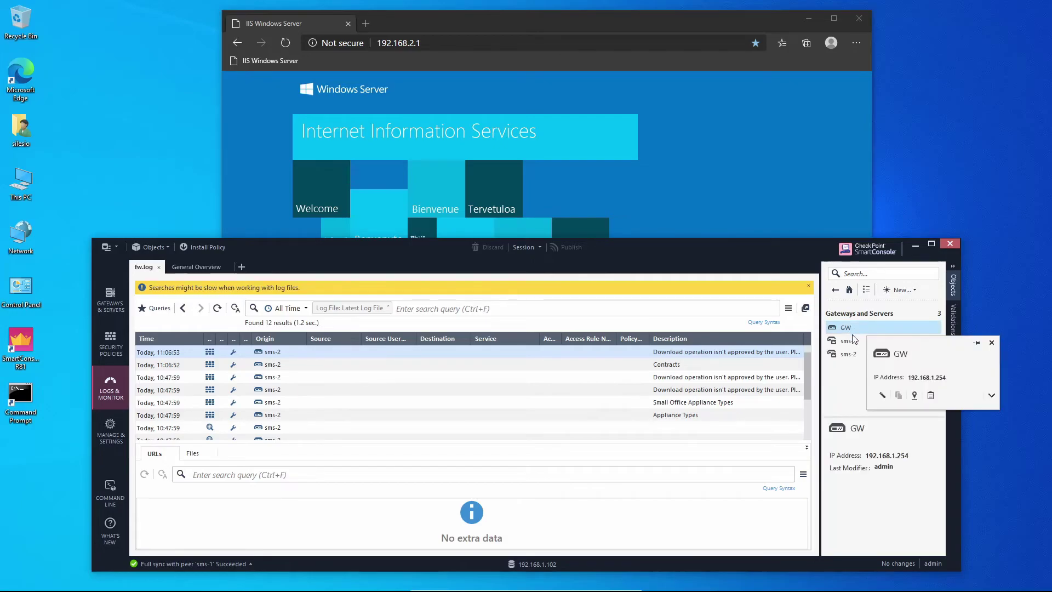
double_click(851, 329)
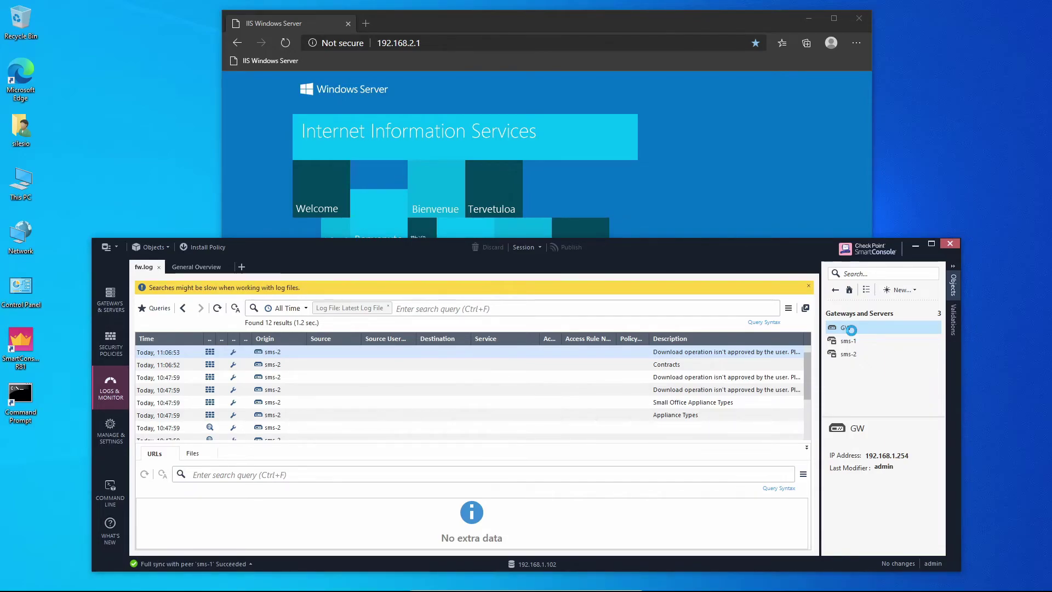
double_click(850, 330)
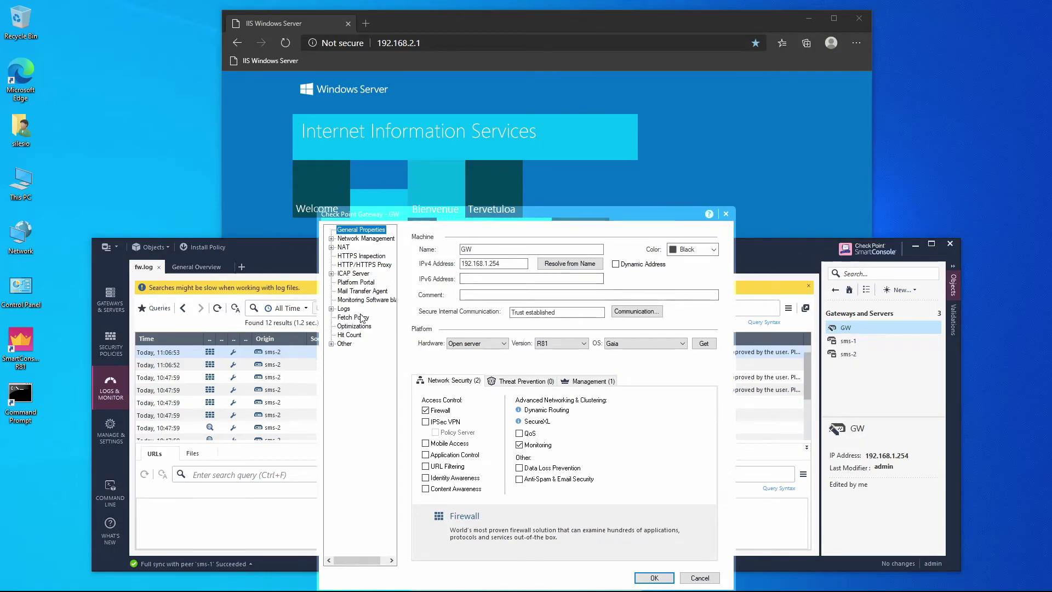
click(343, 308)
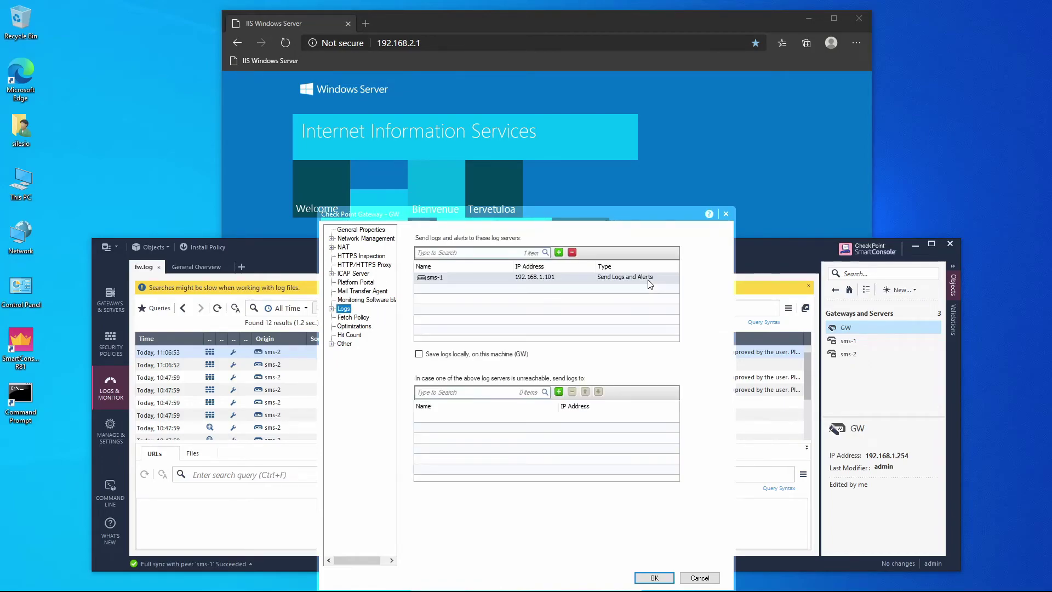
click(559, 252)
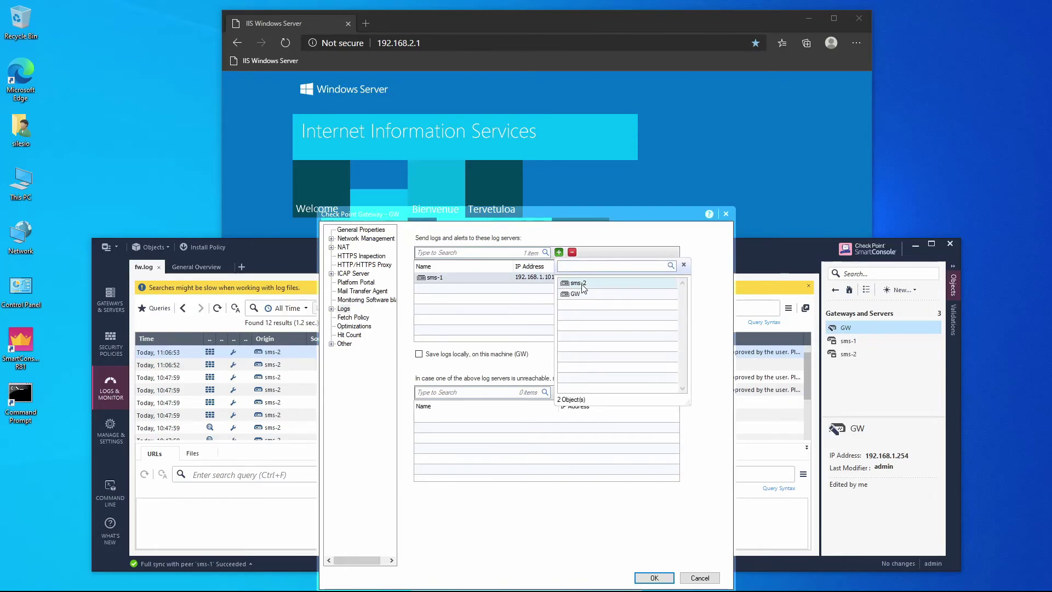
click(581, 283)
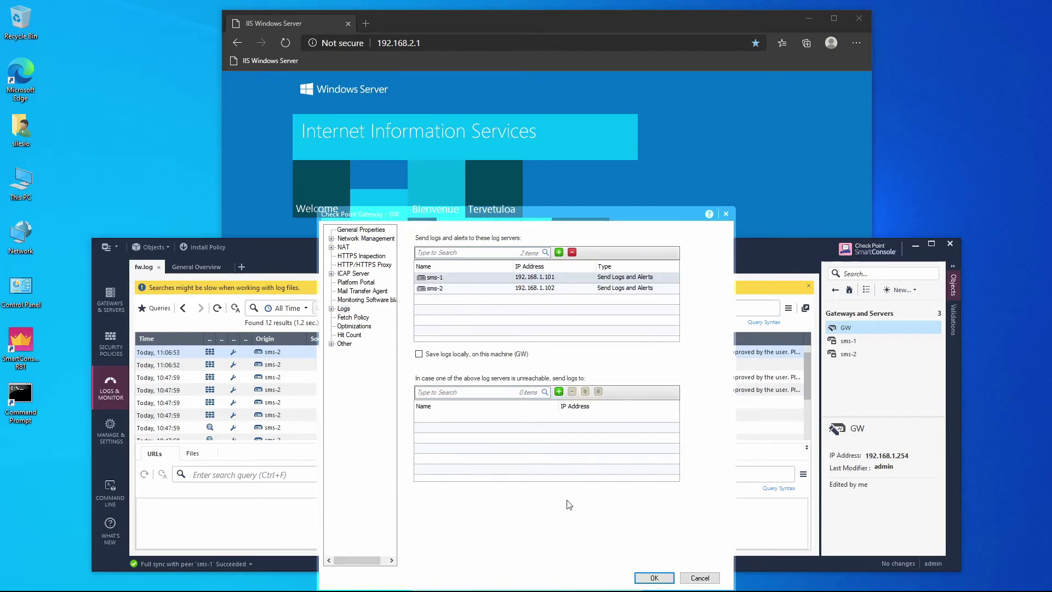
click(651, 578)
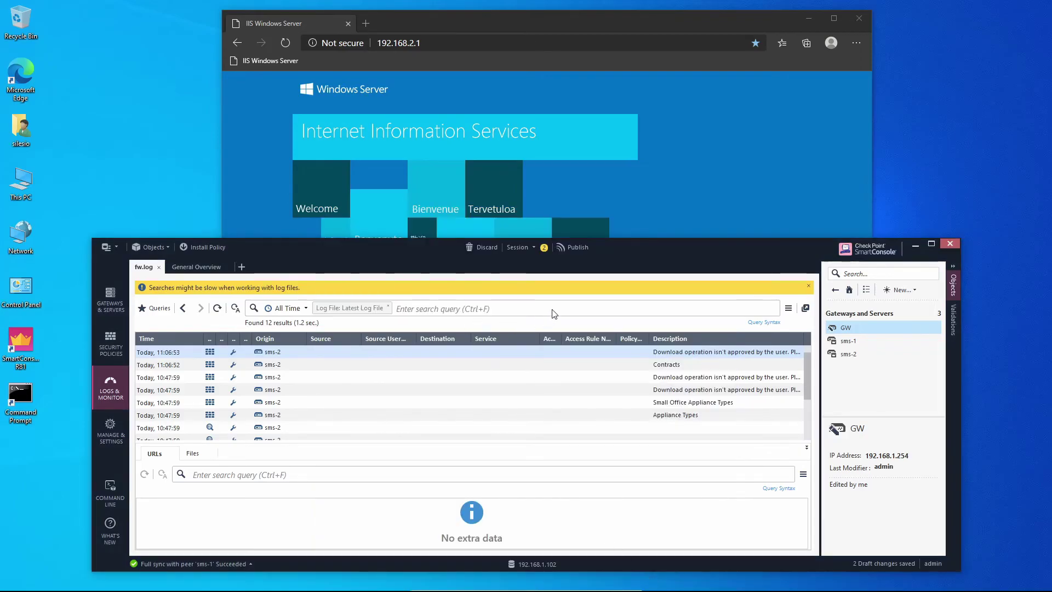
Step: Publish the GW log-server changes, then reload the IIS page and refresh the log results
click(570, 247)
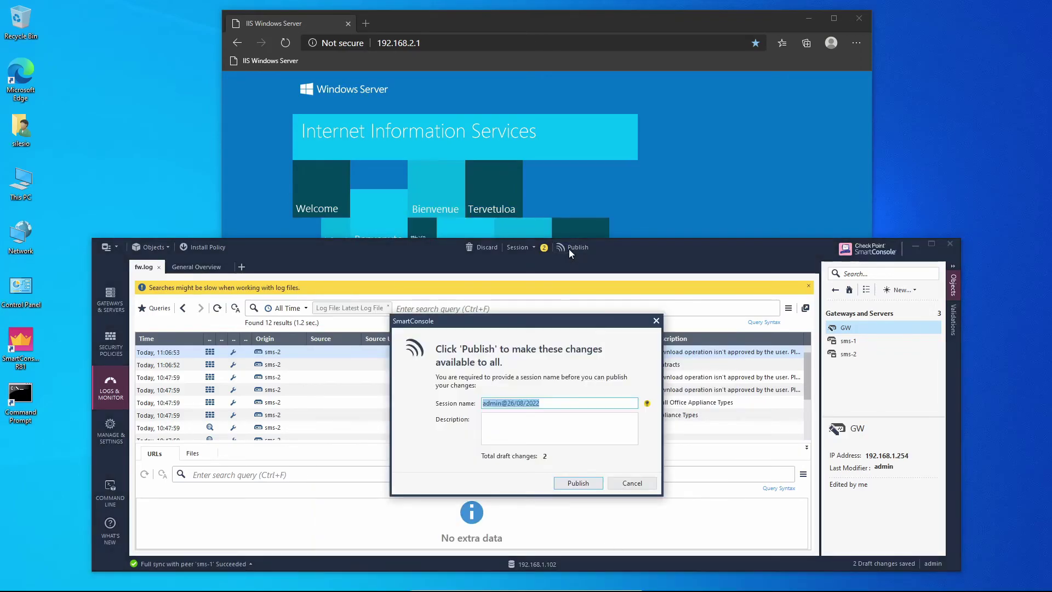
click(576, 483)
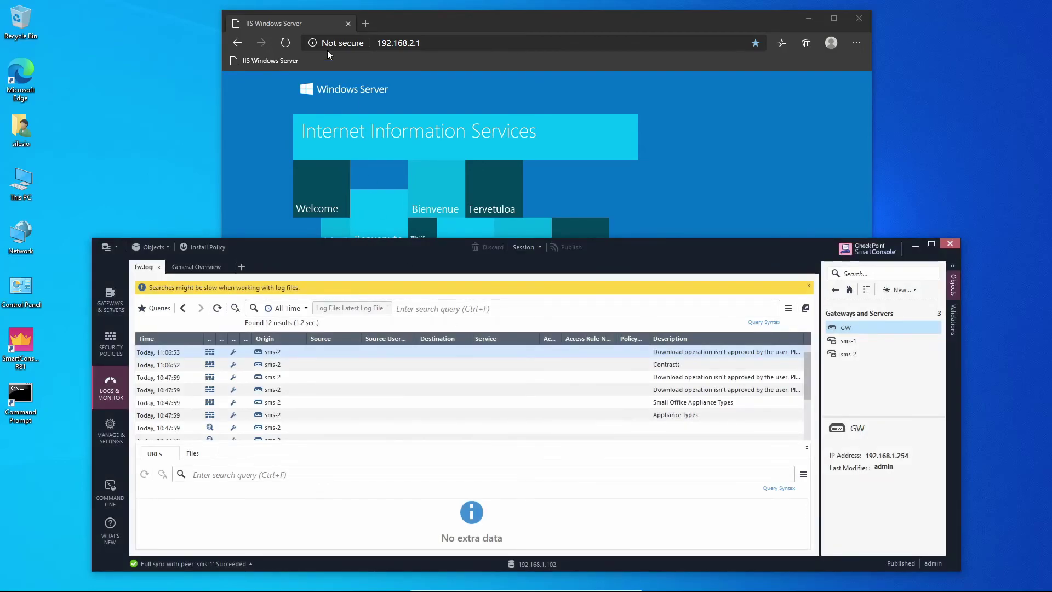
click(291, 48)
click(290, 47)
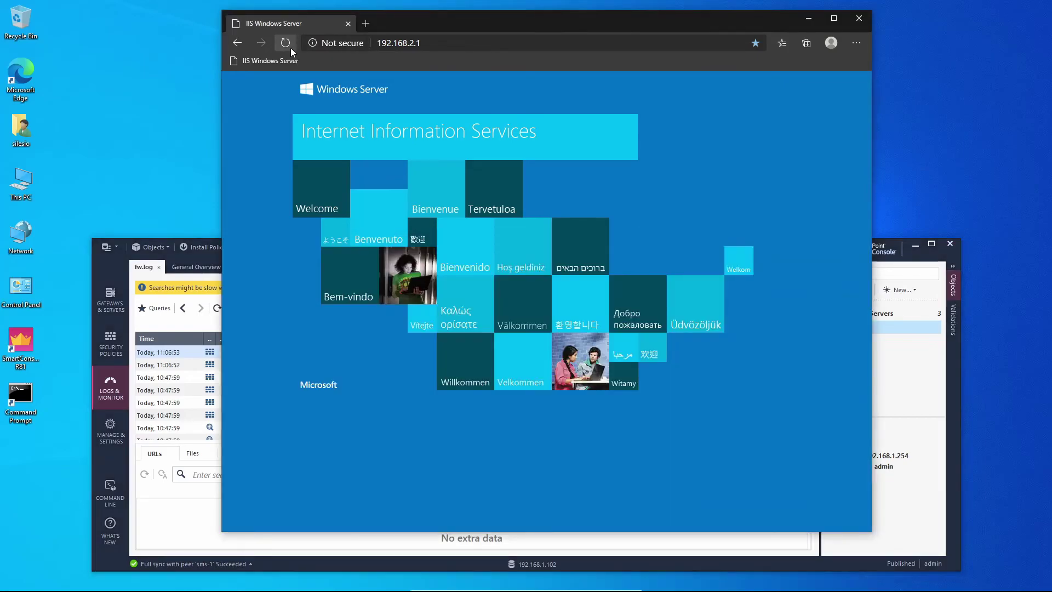
click(200, 327)
click(218, 309)
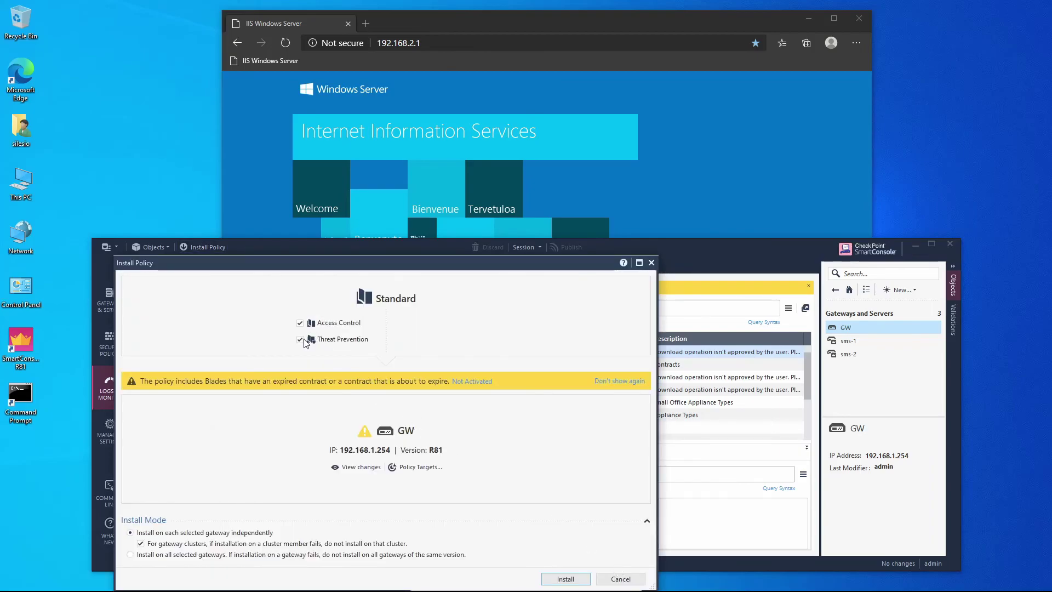
Step: Install the Standard Access Control policy on GW without Threat Prevention, then regenerate IIS traffic and refresh logs
click(302, 339)
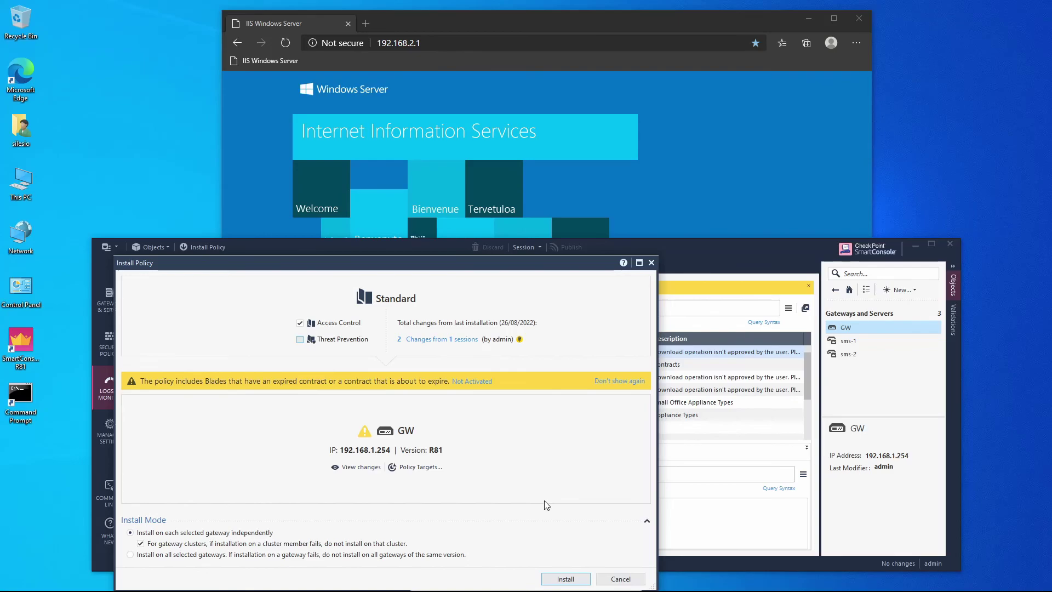
click(565, 579)
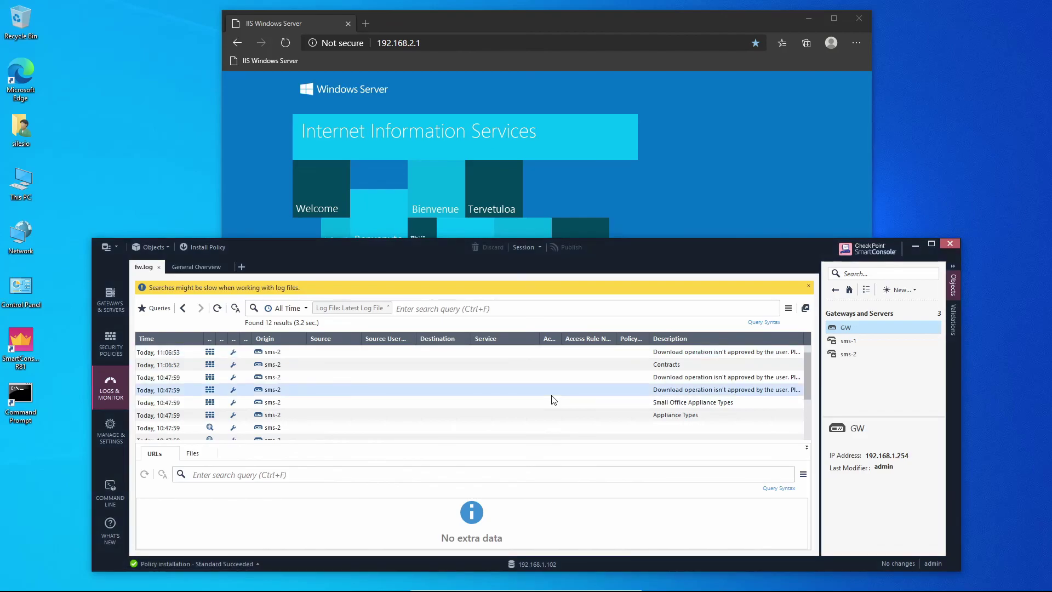
click(288, 45)
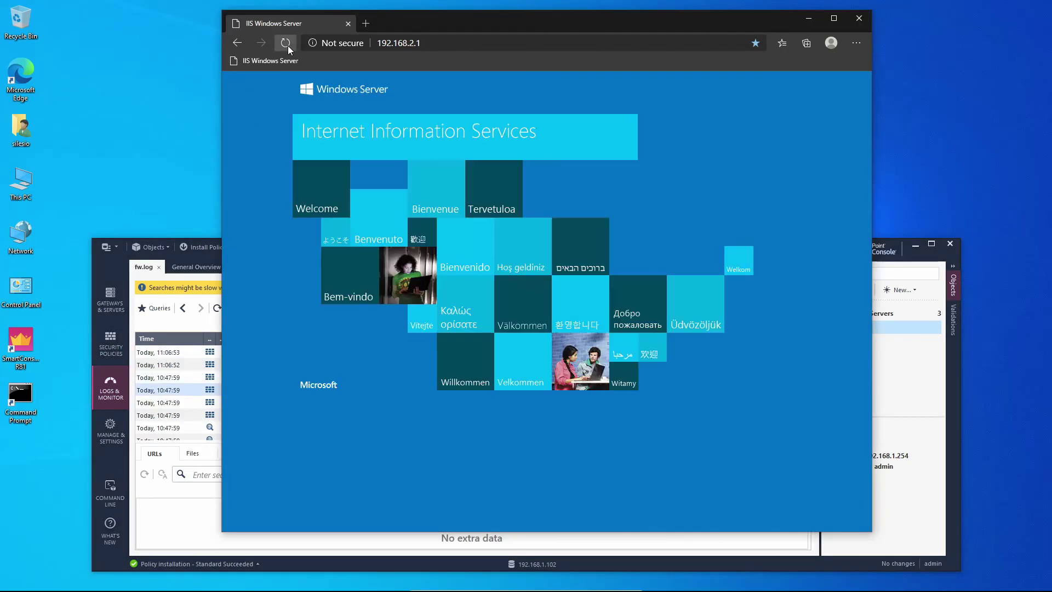
click(288, 45)
click(287, 45)
click(287, 46)
click(201, 302)
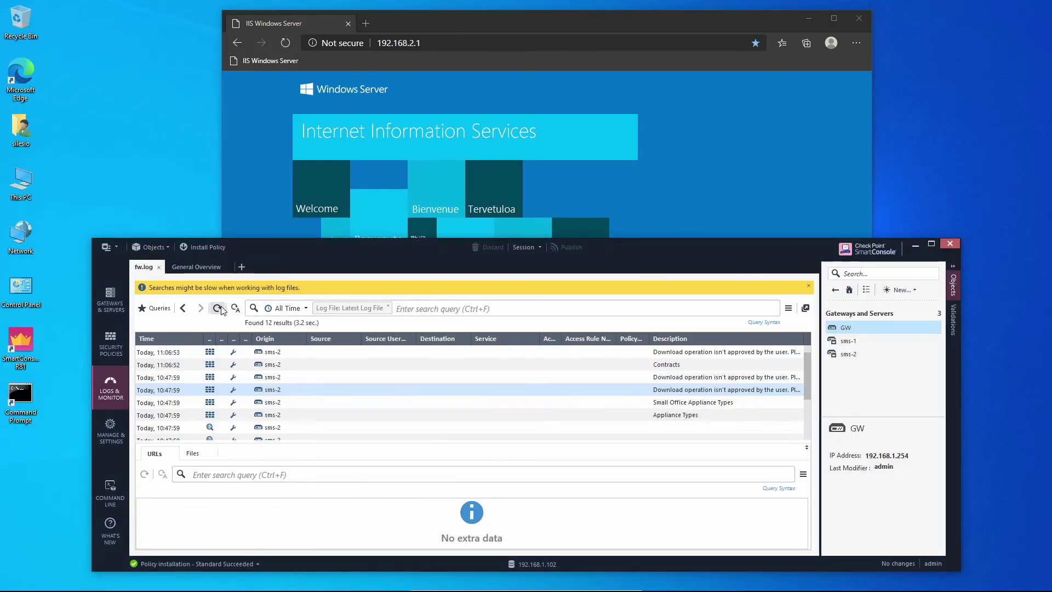
click(218, 308)
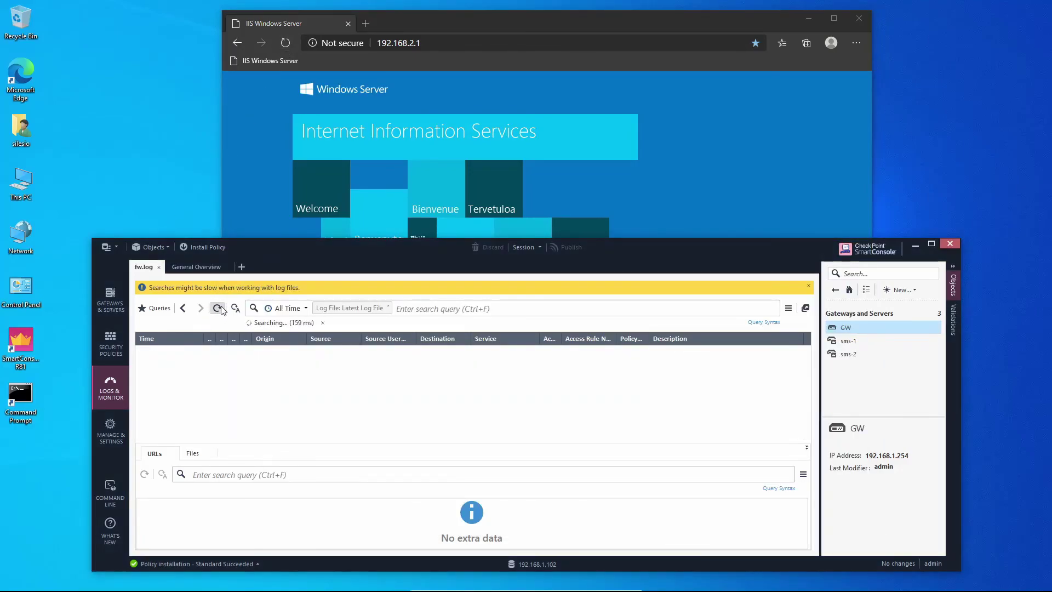